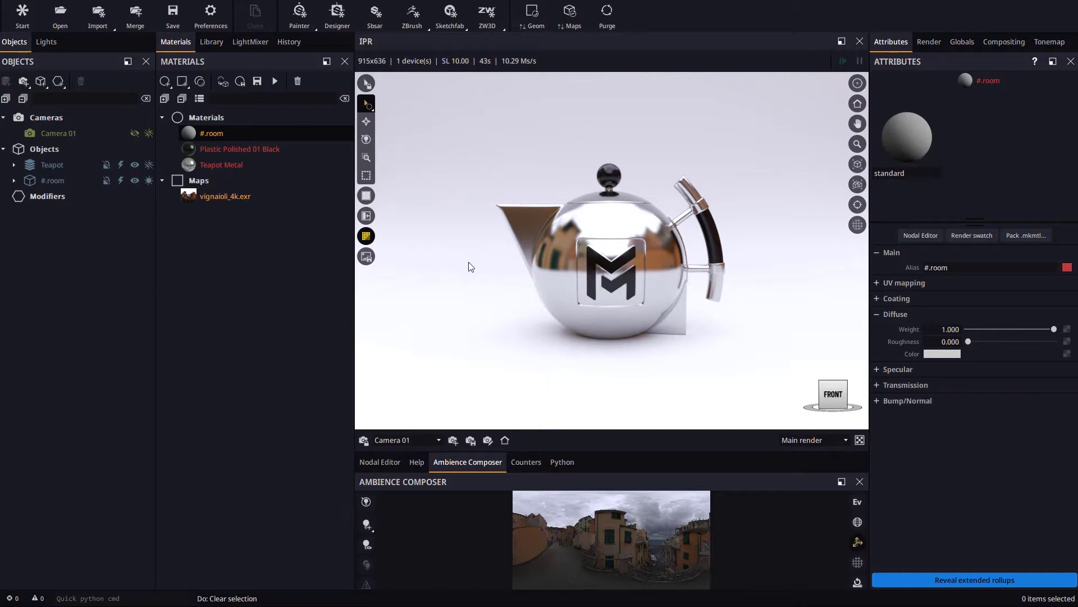
Step: Clone the Teapot assembly without its dependencies and move the copy along X to about 33.3 cm
{"action": "left_click", "coordinate": [49, 164]}
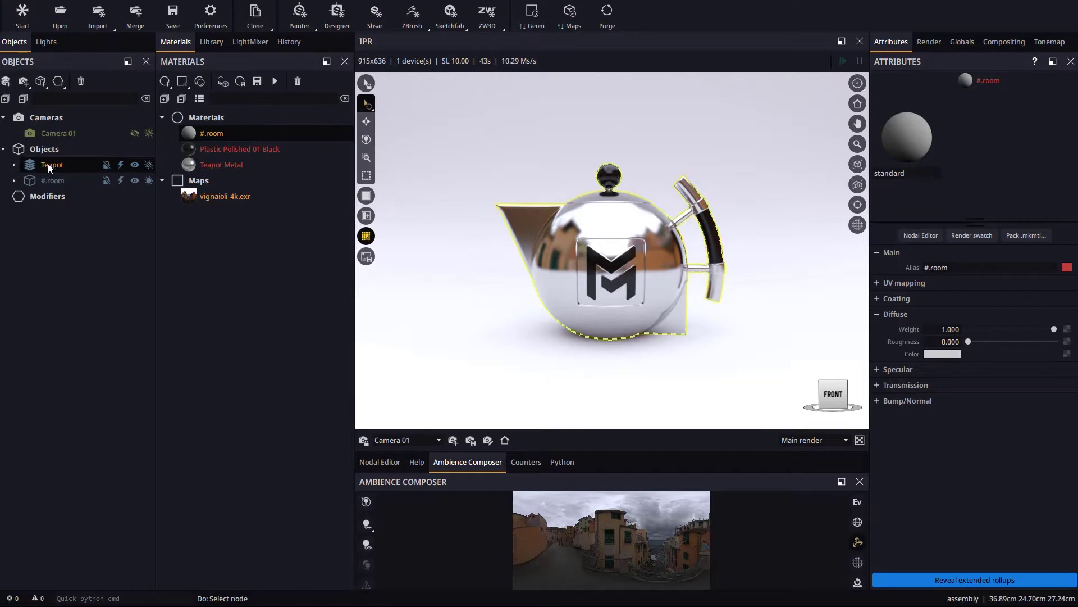
{"action": "left_click", "coordinate": [258, 20]}
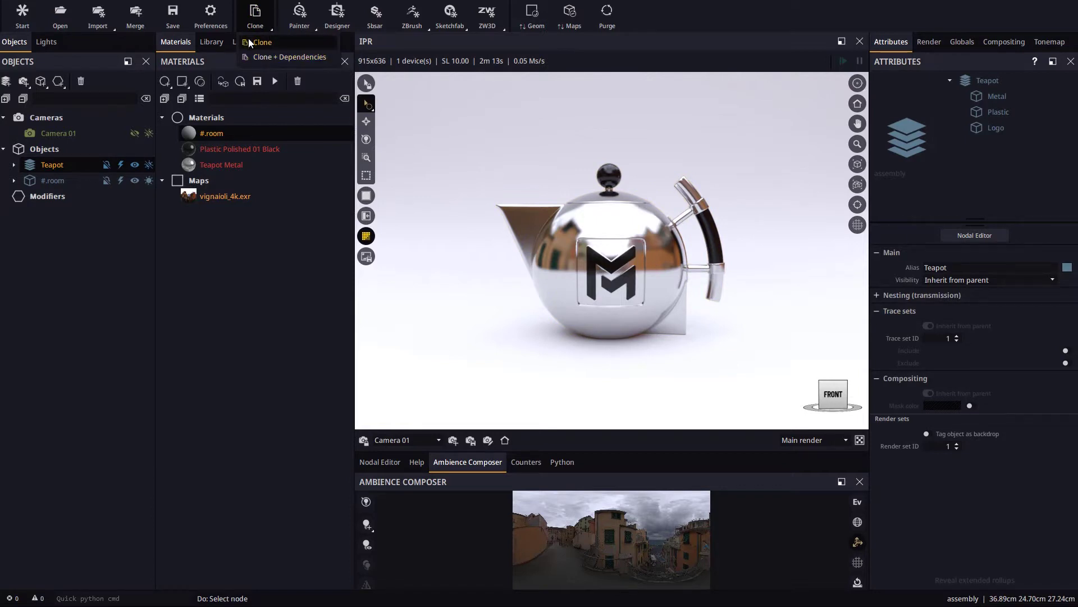
{"action": "left_click", "coordinate": [261, 43]}
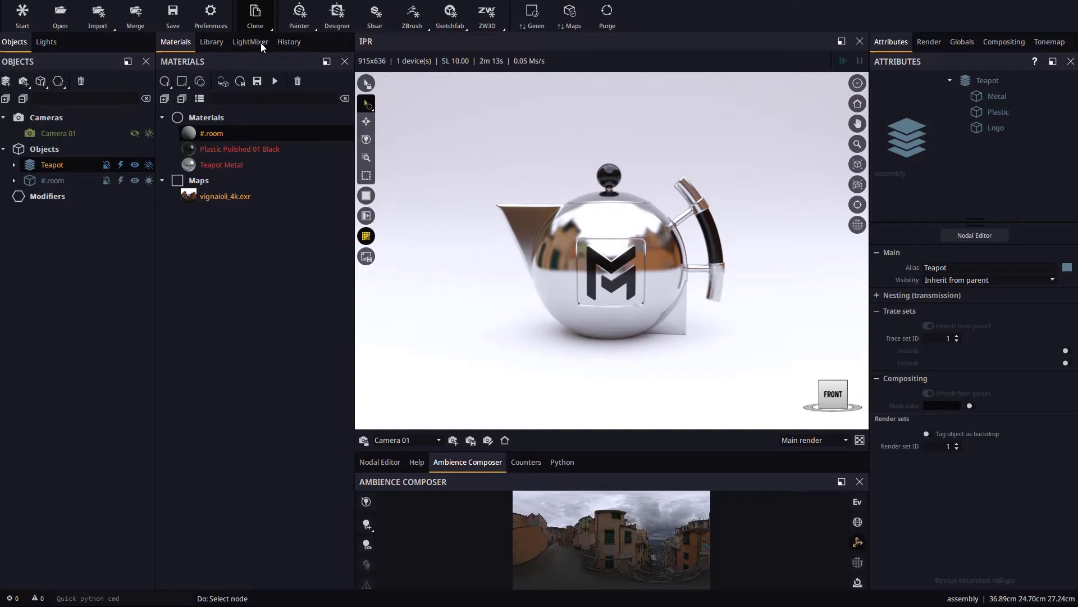
{"action": "middle_click_drag", "start_coordinate": [625, 274], "coordinate": [600, 268]}
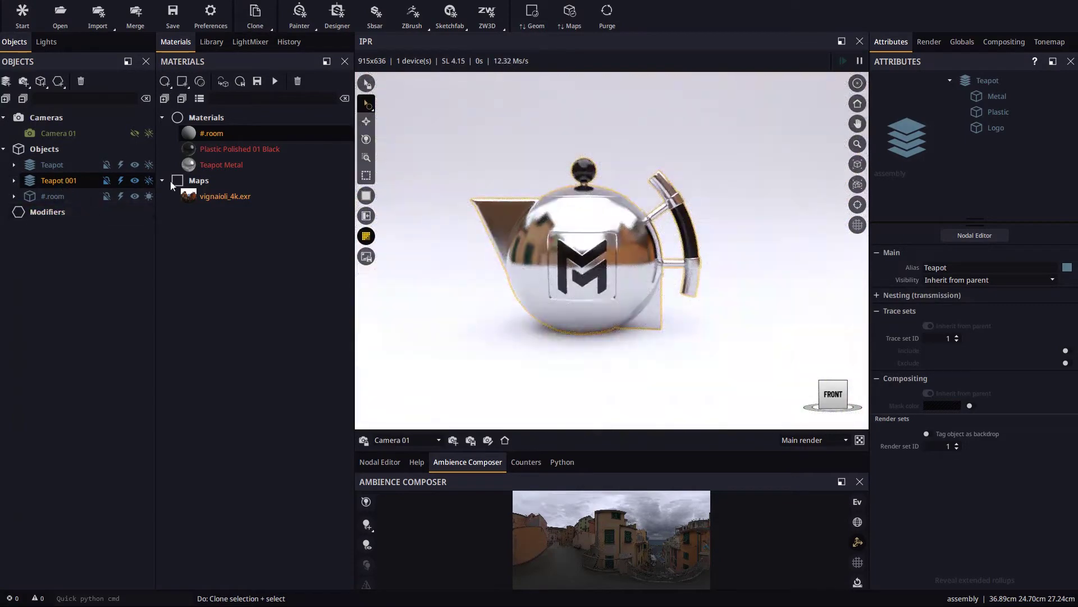
{"action": "left_click", "coordinate": [366, 122]}
{"action": "left_click_drag", "start_coordinate": [598, 336], "coordinate": [702, 335]}
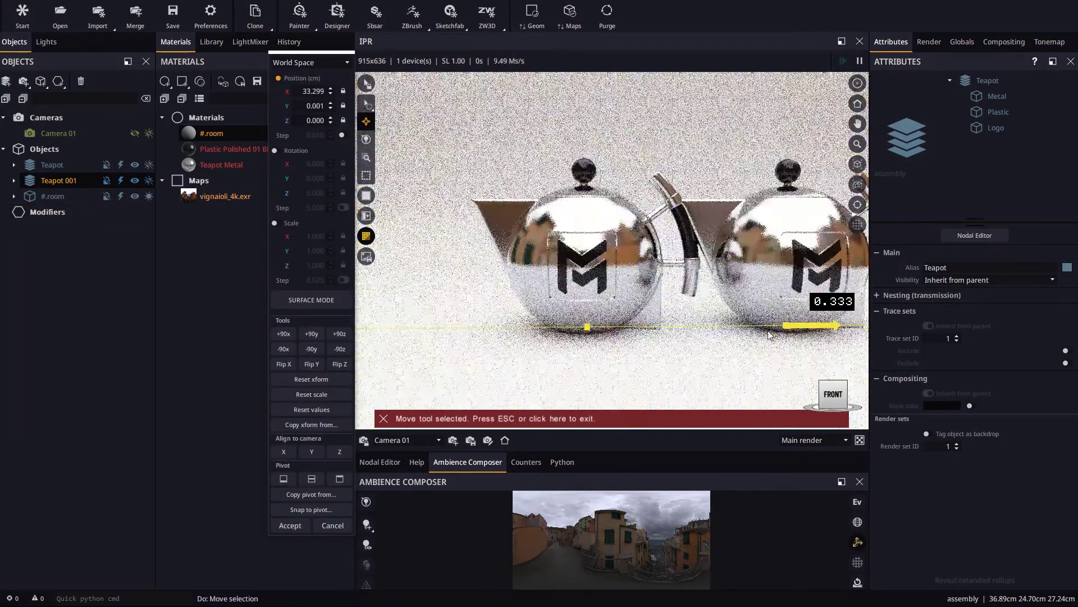
{"action": "left_click", "coordinate": [298, 525]}
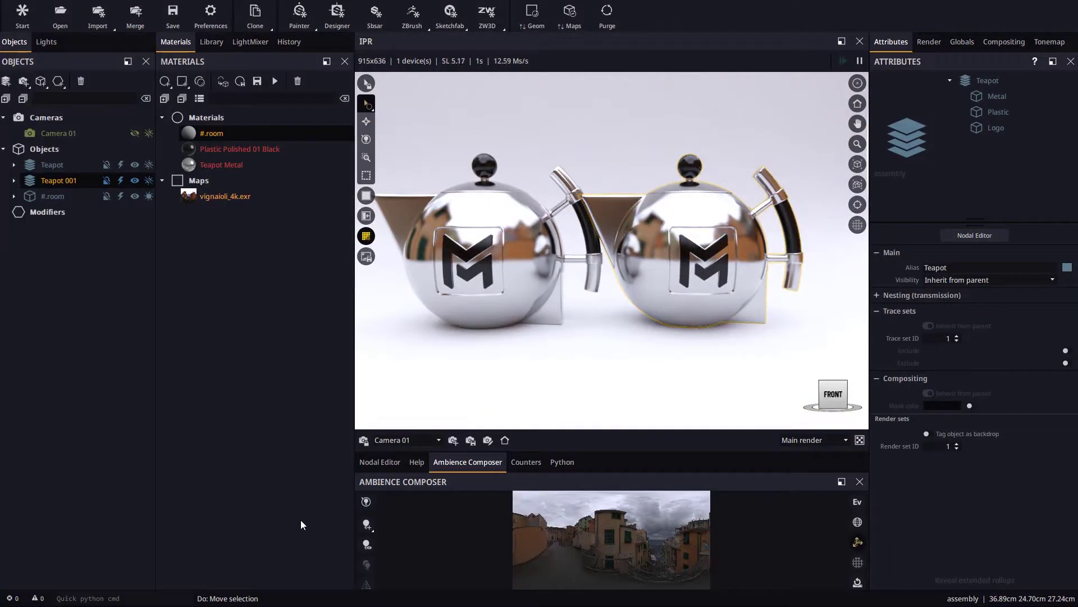
Step: Set the diffuse color of the Teapot Metal material to light blue
{"action": "left_click", "coordinate": [222, 164]}
{"action": "left_click", "coordinate": [467, 216]}
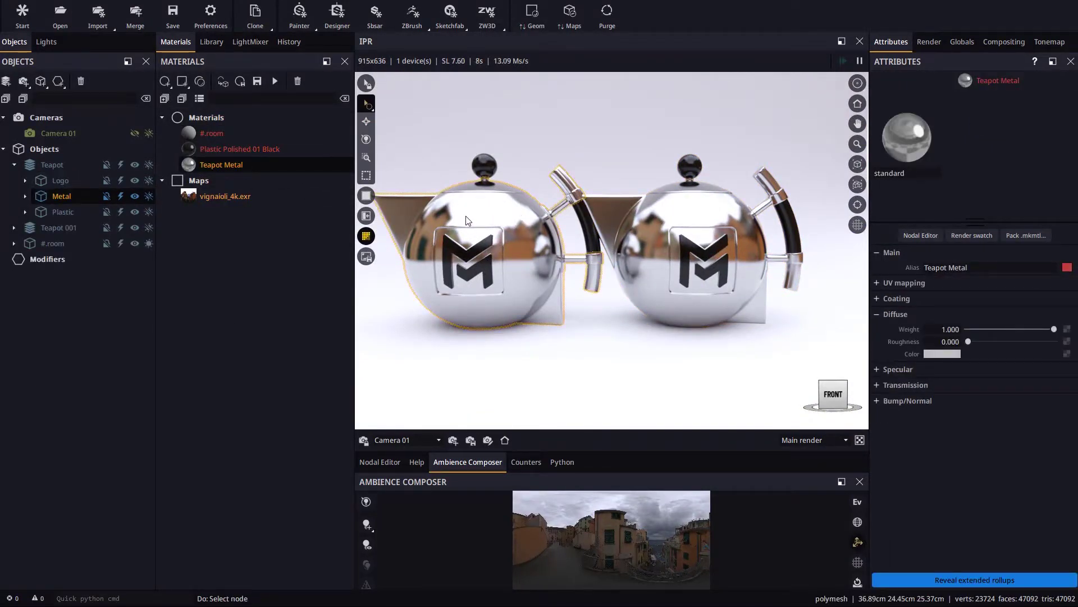
{"action": "left_click", "coordinate": [941, 354]}
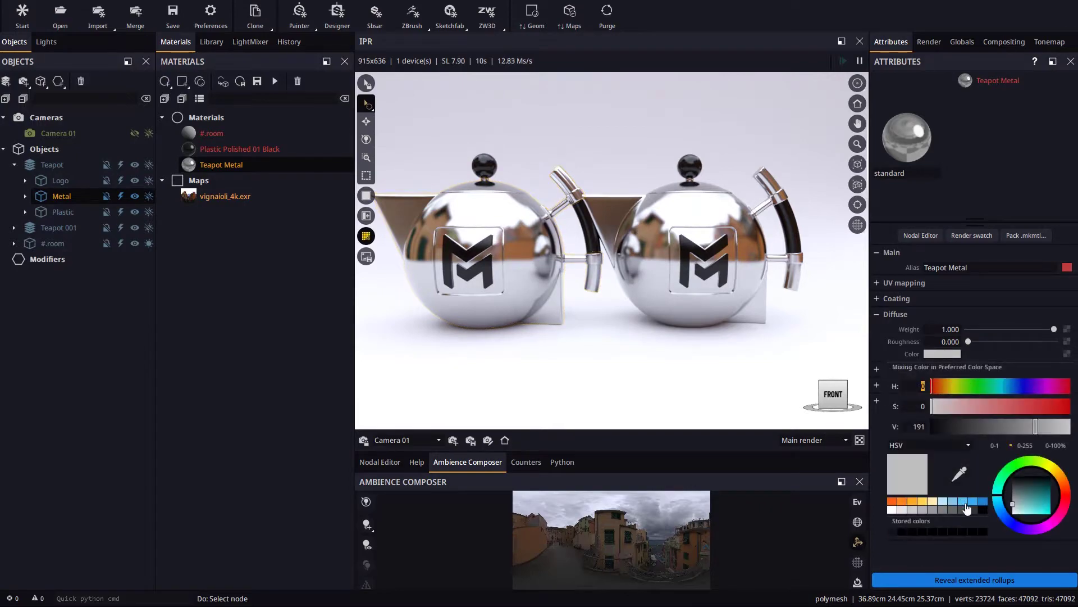
{"action": "left_click", "coordinate": [973, 500]}
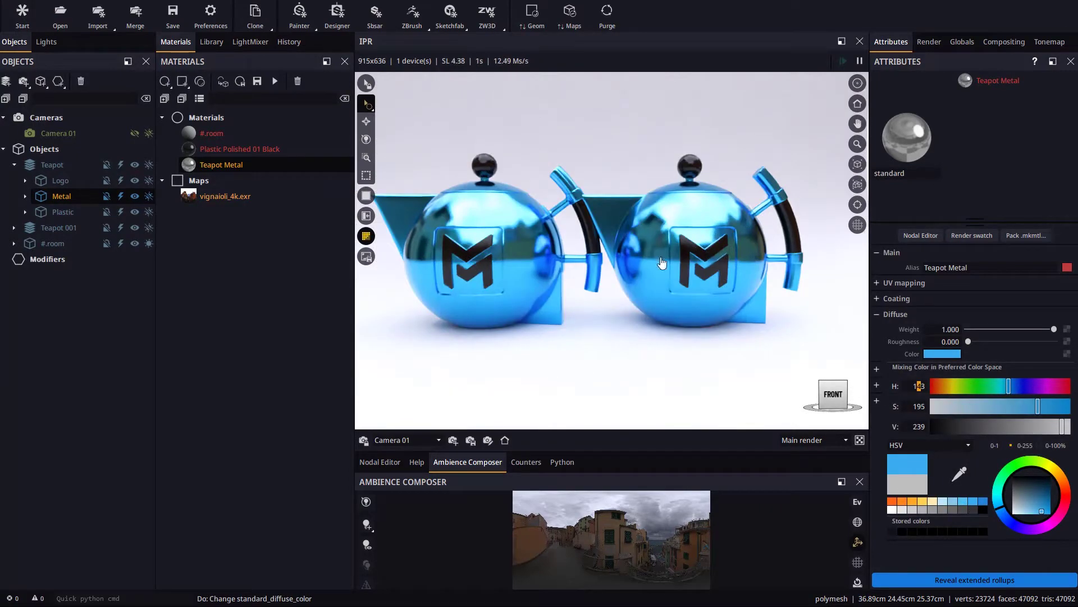
{"action": "left_click", "coordinate": [882, 352]}
Step: Delete the duplicate Teapot 001 assembly from the scene
{"action": "left_click", "coordinate": [34, 227]}
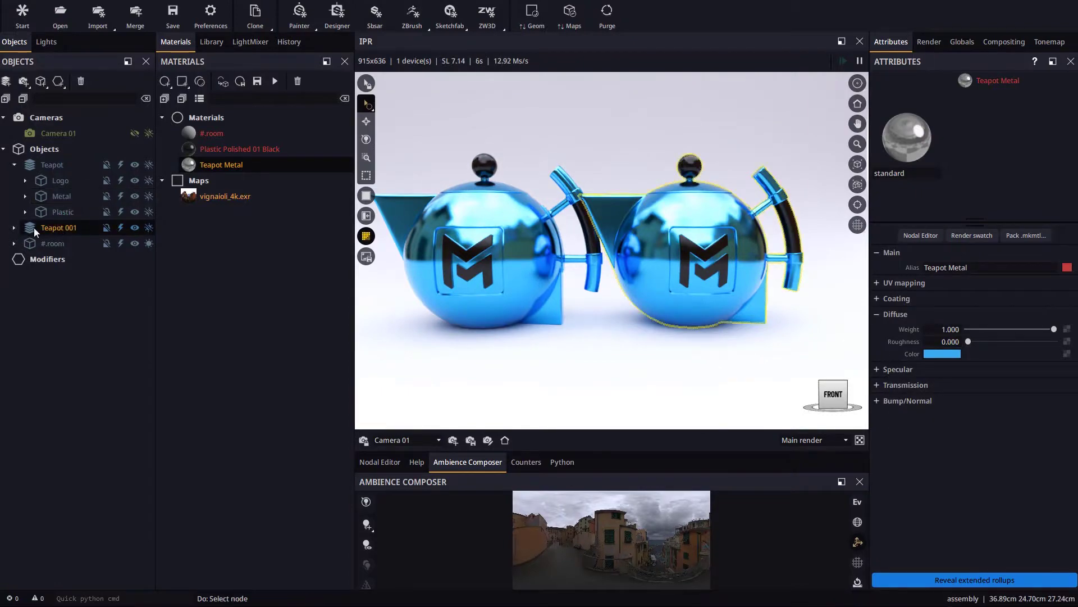
{"action": "left_click", "coordinate": [81, 82]}
{"action": "left_click", "coordinate": [508, 310]}
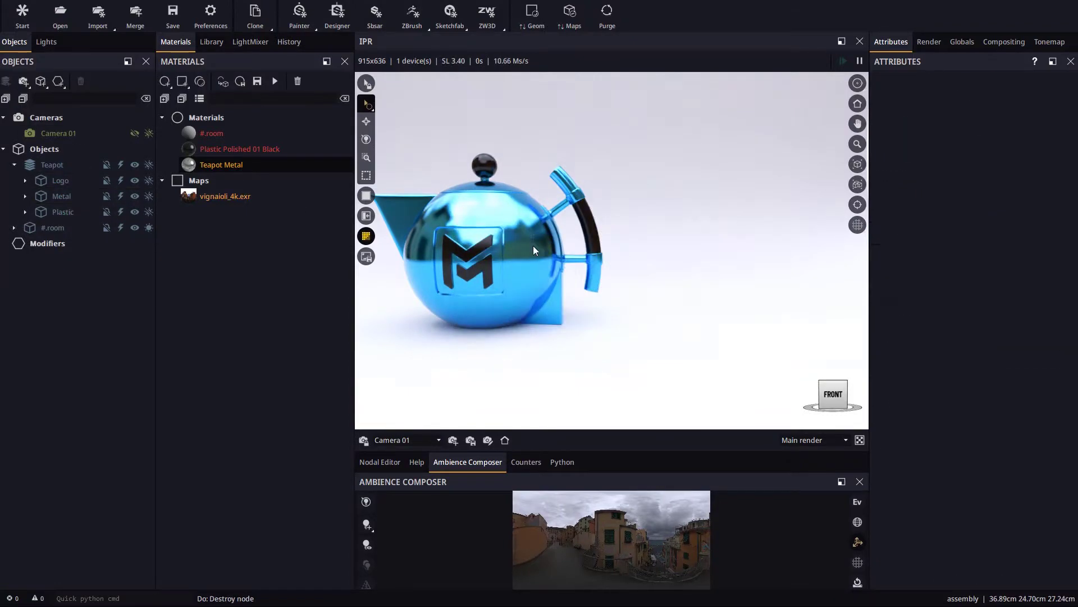
Step: Clone the Teapot assembly together with its dependencies and move the copy along X beside the original
{"action": "left_click", "coordinate": [49, 164]}
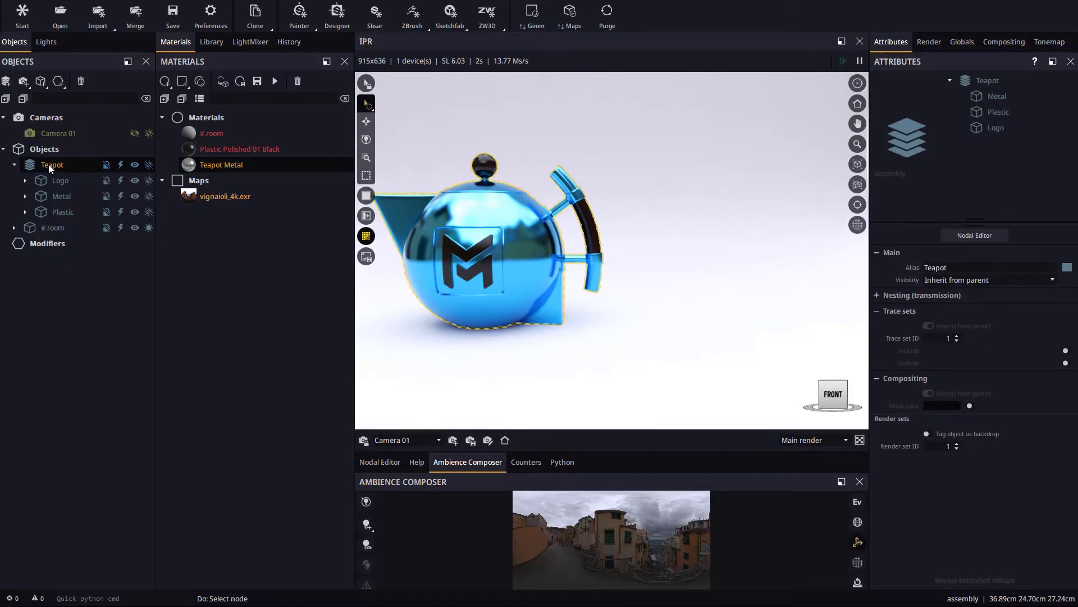
{"action": "left_click", "coordinate": [263, 16]}
{"action": "left_click", "coordinate": [274, 56]}
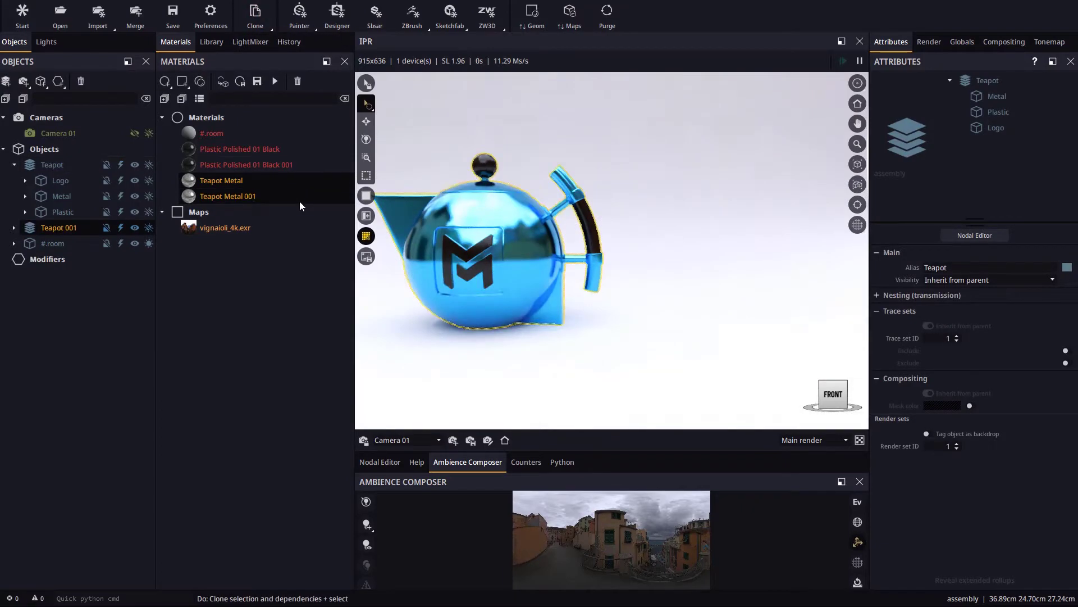
{"action": "left_click", "coordinate": [366, 121]}
{"action": "left_click_drag", "start_coordinate": [561, 322], "coordinate": [747, 337]}
{"action": "left_click", "coordinate": [290, 525]}
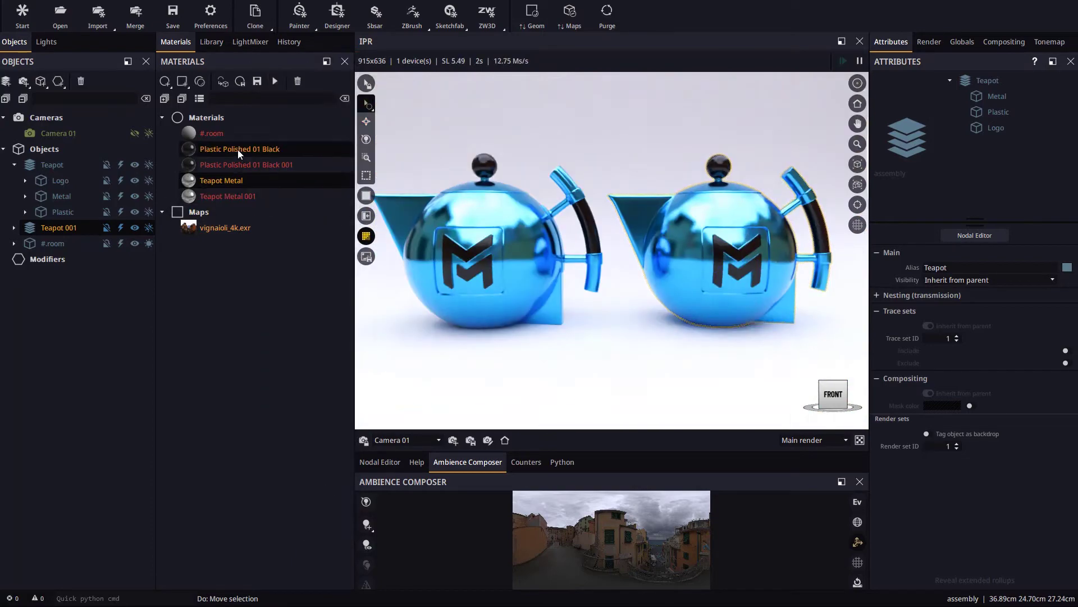
Step: Set the cloned teapot's metal diffuse color to orange, HSV 26, 218, 255
{"action": "left_click", "coordinate": [672, 234]}
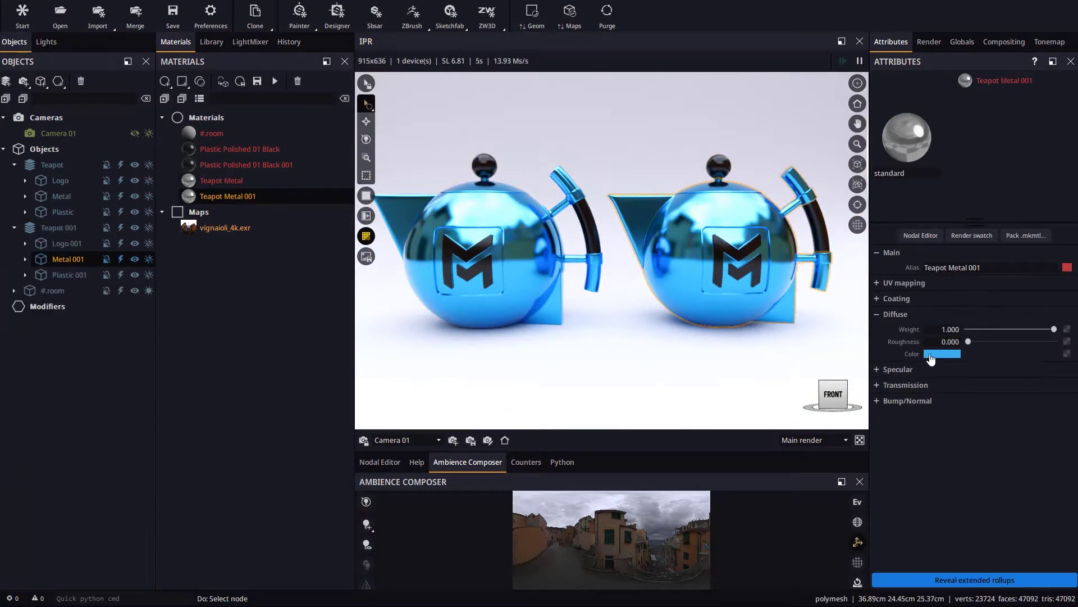
{"action": "left_click", "coordinate": [941, 353]}
{"action": "left_click", "coordinate": [911, 506]}
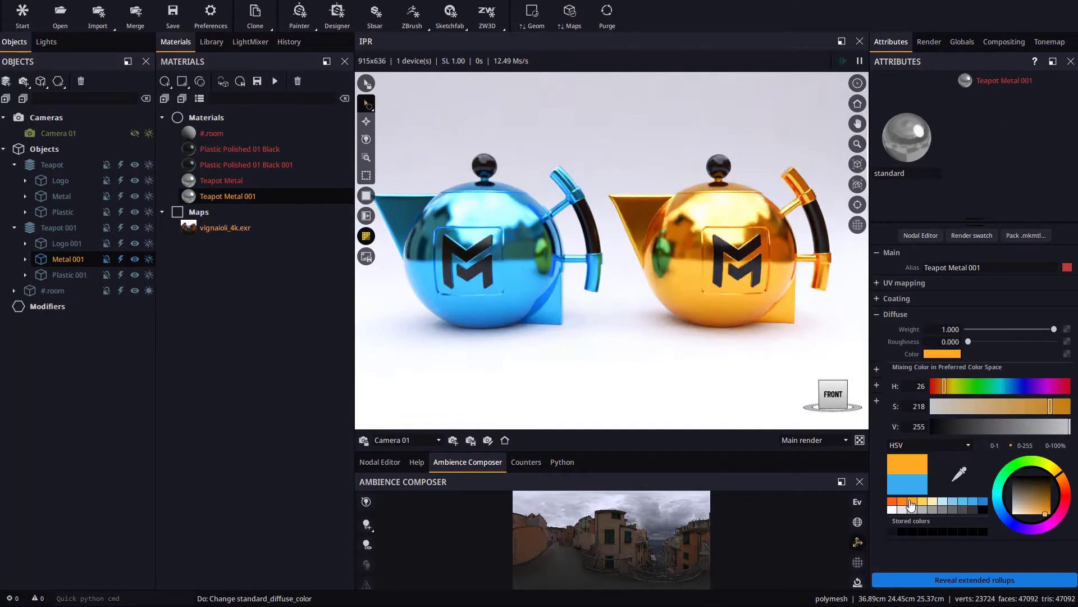
Step: Set the diffuse color of the cloned teapot's Plastic Polished 01 Black 001 material to red, HSV 0, 163, 156
{"action": "left_click", "coordinate": [719, 247]}
{"action": "left_click", "coordinate": [942, 353]}
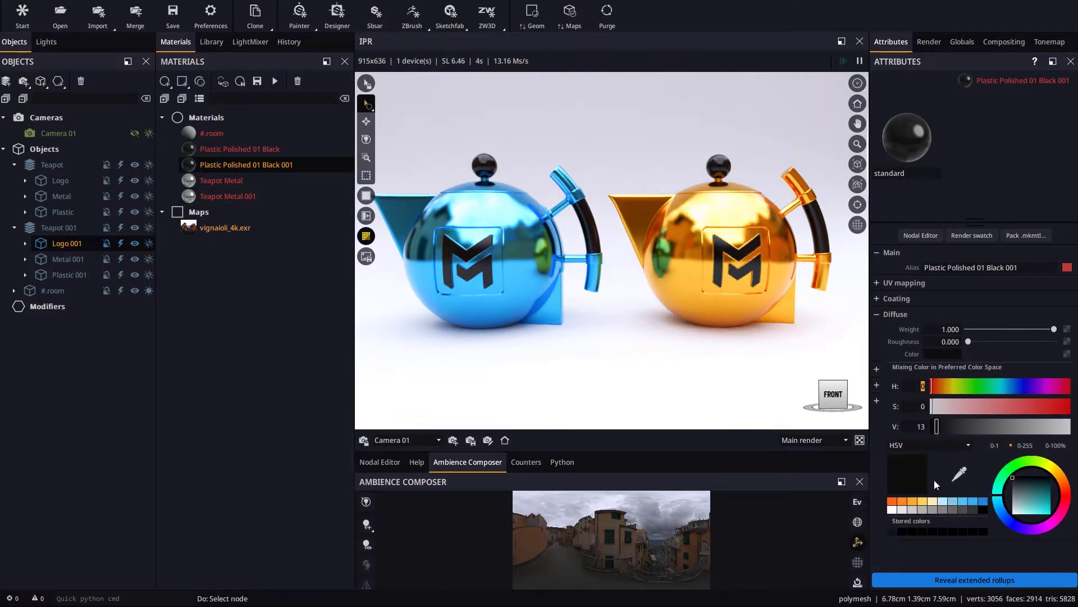
{"action": "left_click", "coordinate": [1020, 405]}
{"action": "left_click", "coordinate": [1017, 426]}
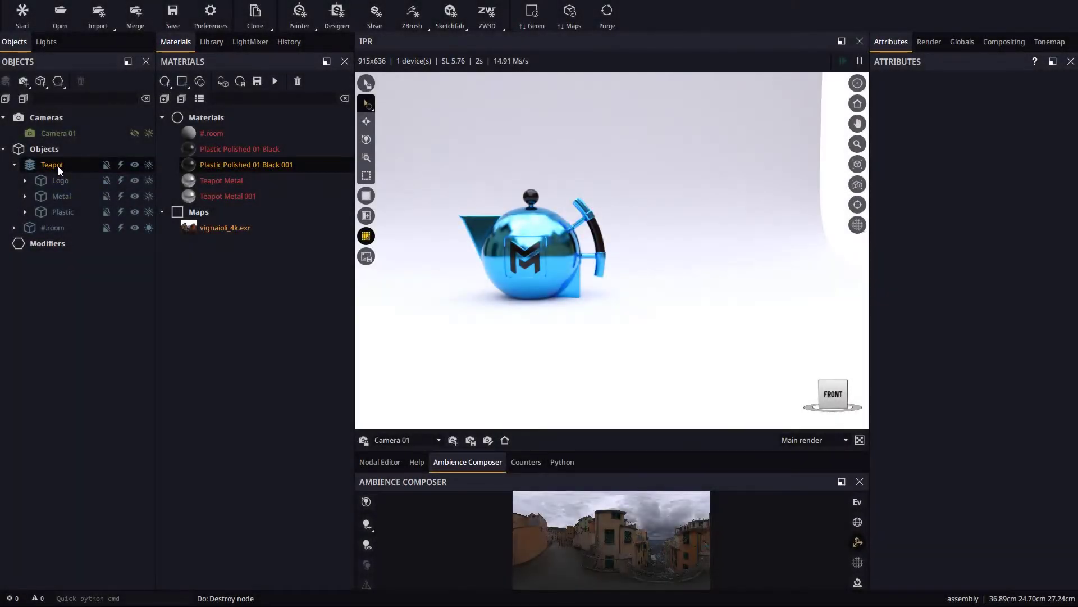
Step: Create three clones of the Teapot assembly in a row along X, each spaced about 33.4 cm apart
{"action": "left_click", "coordinate": [59, 166]}
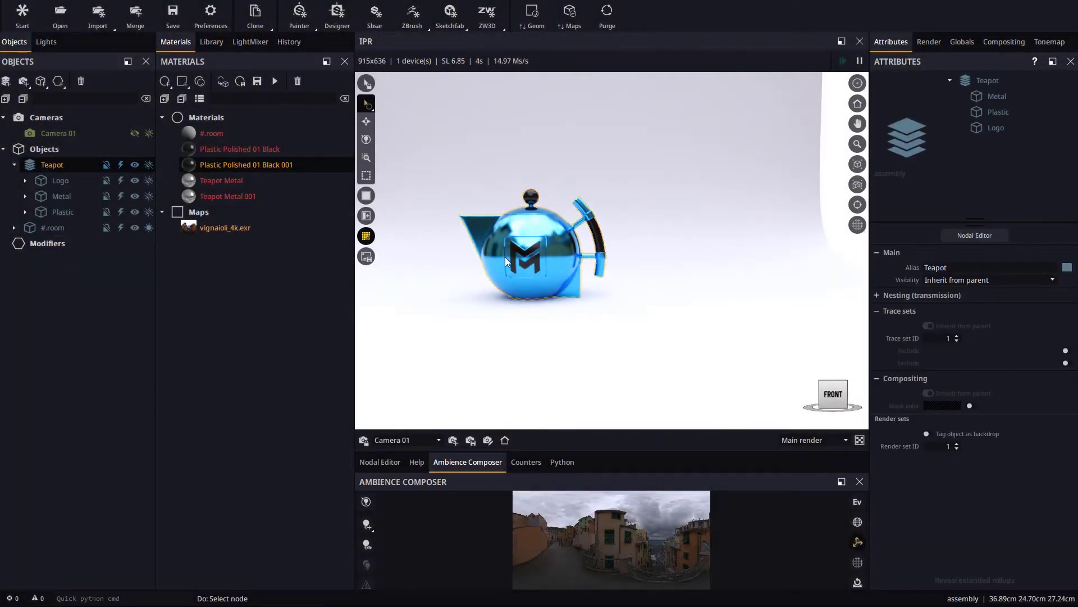
{"action": "left_click", "coordinate": [367, 122]}
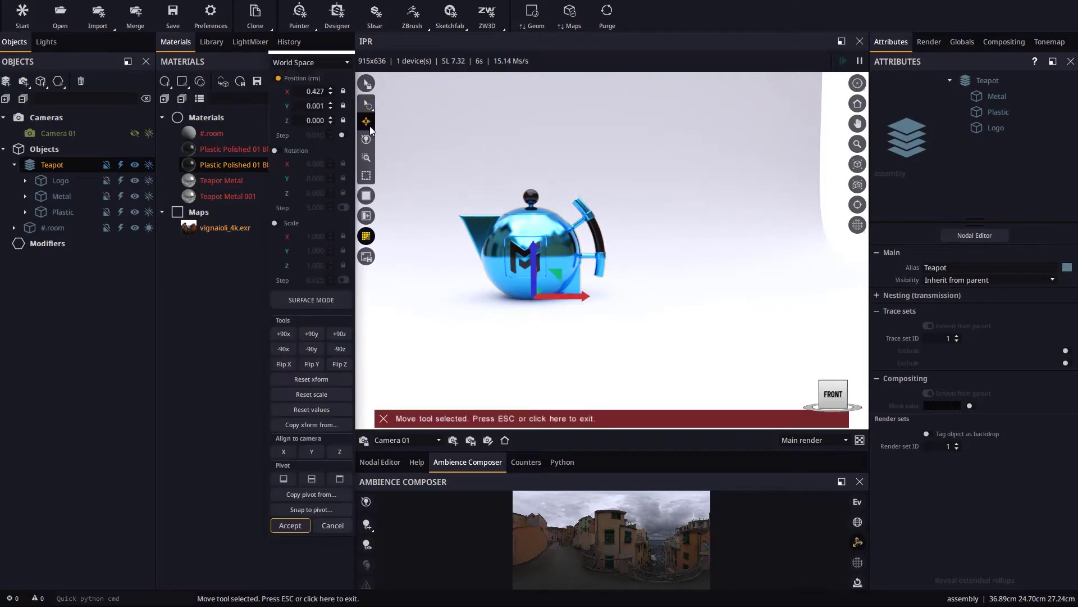
{"action": "left_click_drag", "start_coordinate": [555, 303], "coordinate": [686, 312], "text": "shift"}
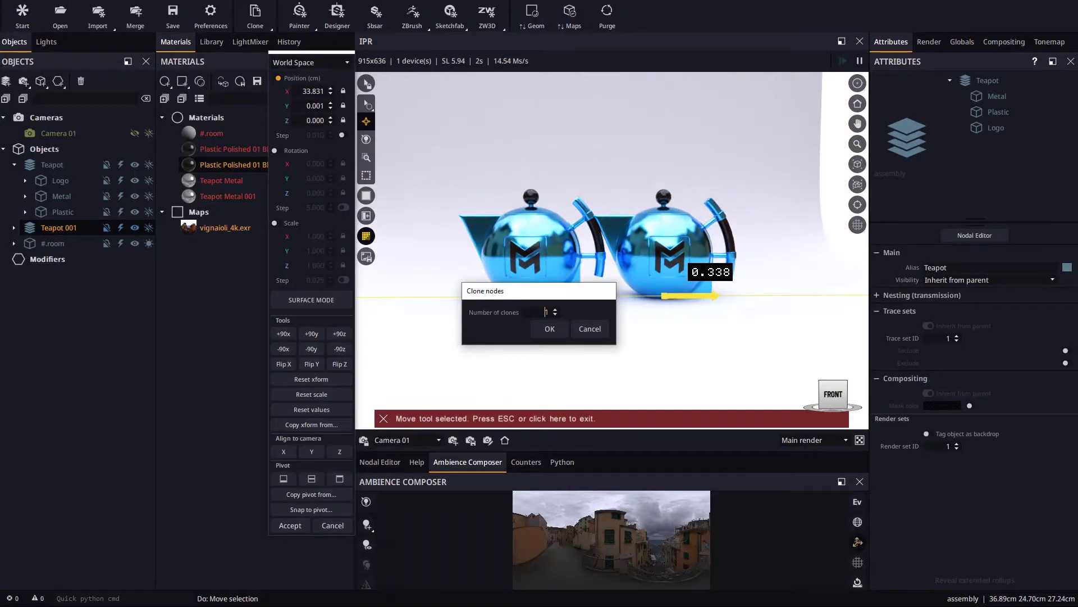
{"action": "left_click", "coordinate": [547, 329]}
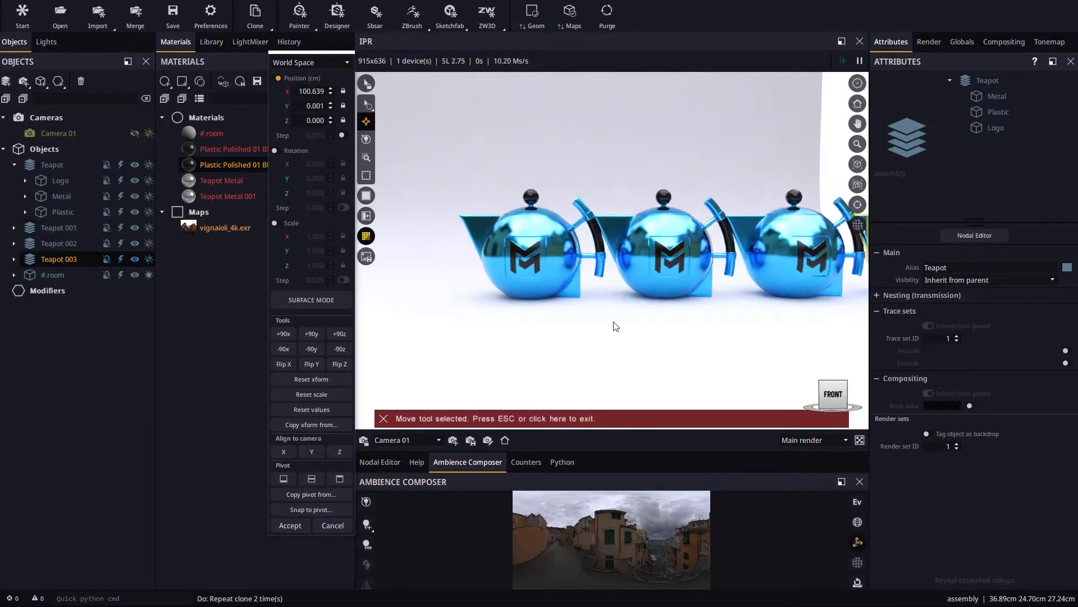
{"action": "middle_click_drag", "start_coordinate": [613, 323], "coordinate": [522, 317]}
{"action": "scroll", "coordinate": [544, 316], "scroll_direction": "down", "scroll_amount": 3}
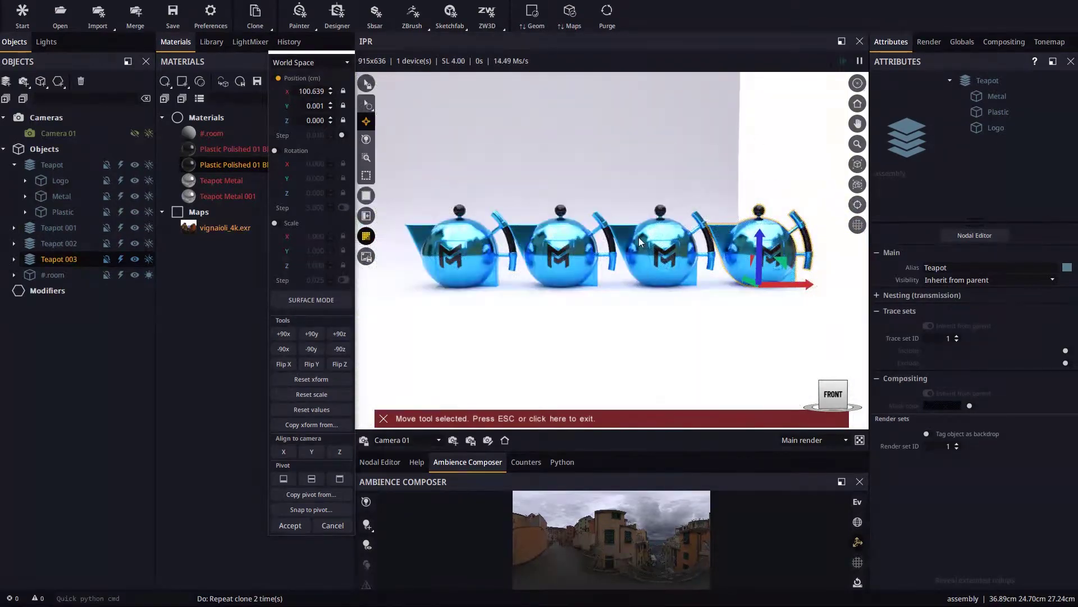
{"action": "left_click", "coordinate": [297, 525]}
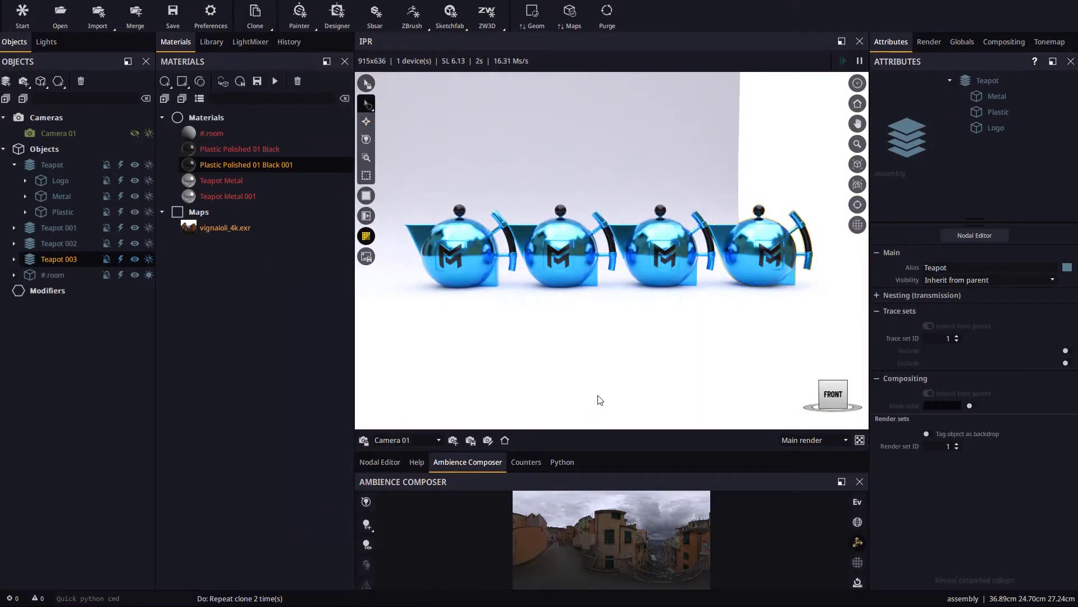
Step: Set the diffuse color of the Teapot Metal material shared by the four teapots to orange, HSV 20, 229, 255
{"action": "left_click", "coordinate": [456, 234]}
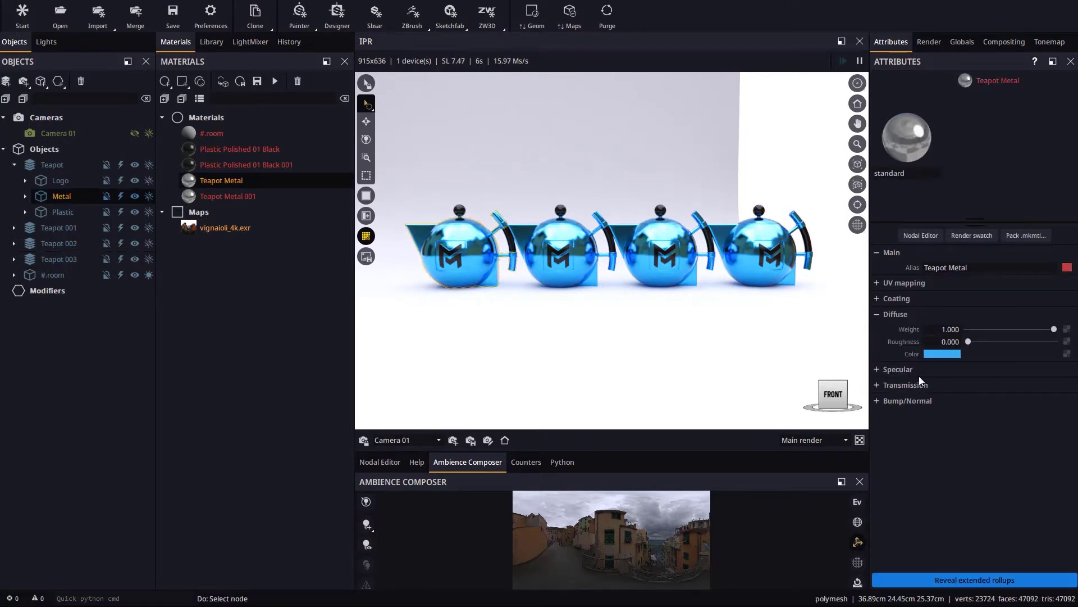
{"action": "left_click", "coordinate": [942, 353]}
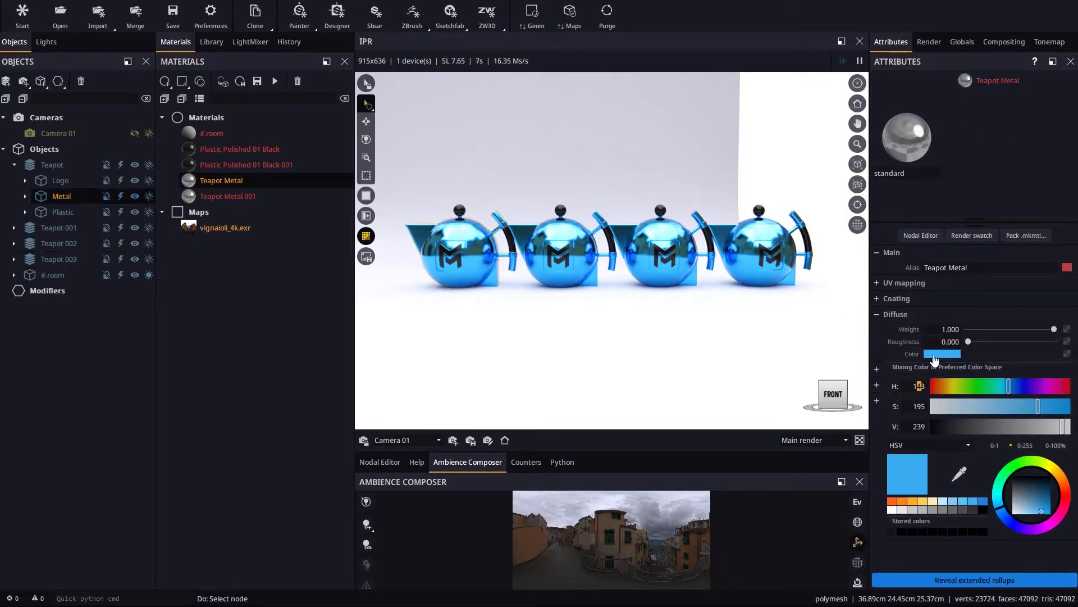
{"action": "left_click", "coordinate": [902, 501]}
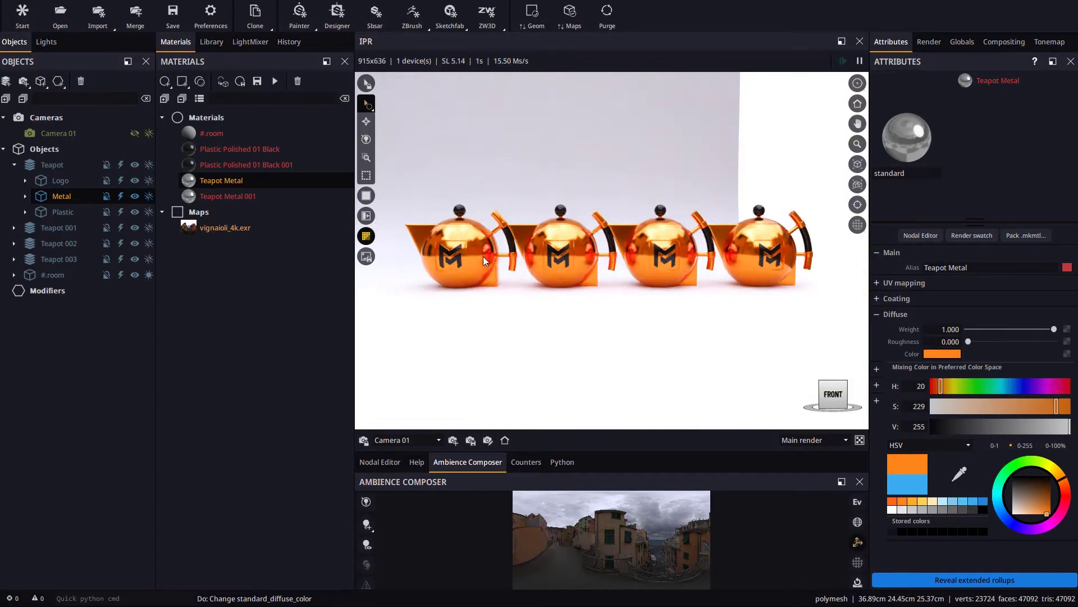
{"action": "left_click", "coordinate": [882, 345]}
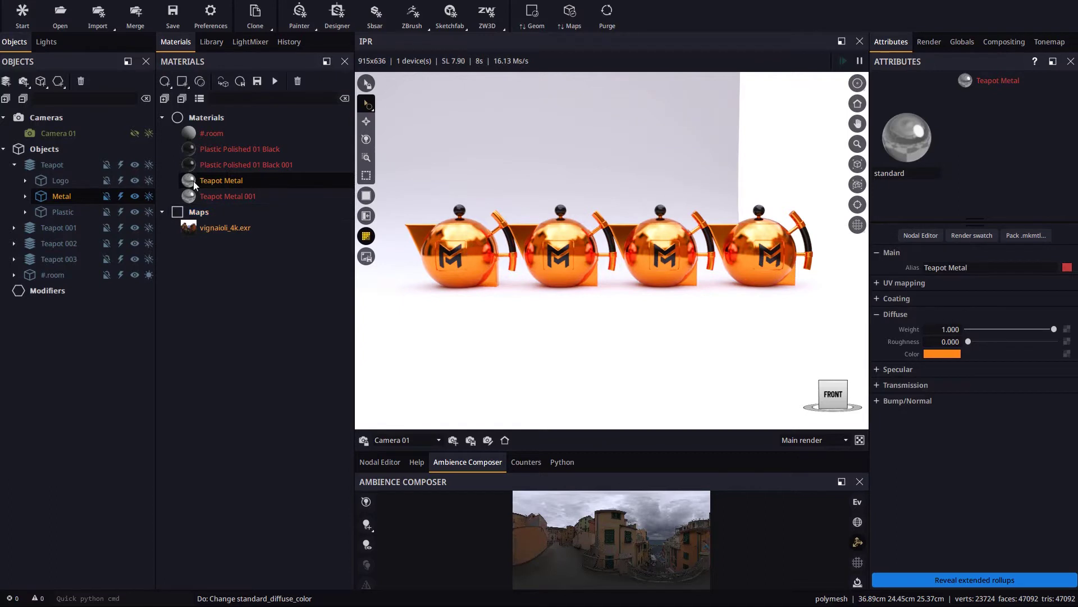
Step: Explode the Teapot Metal material into a separate copy per teapot, and set the second teapot's metal diffuse color to green
{"action": "right_click", "coordinate": [223, 182]}
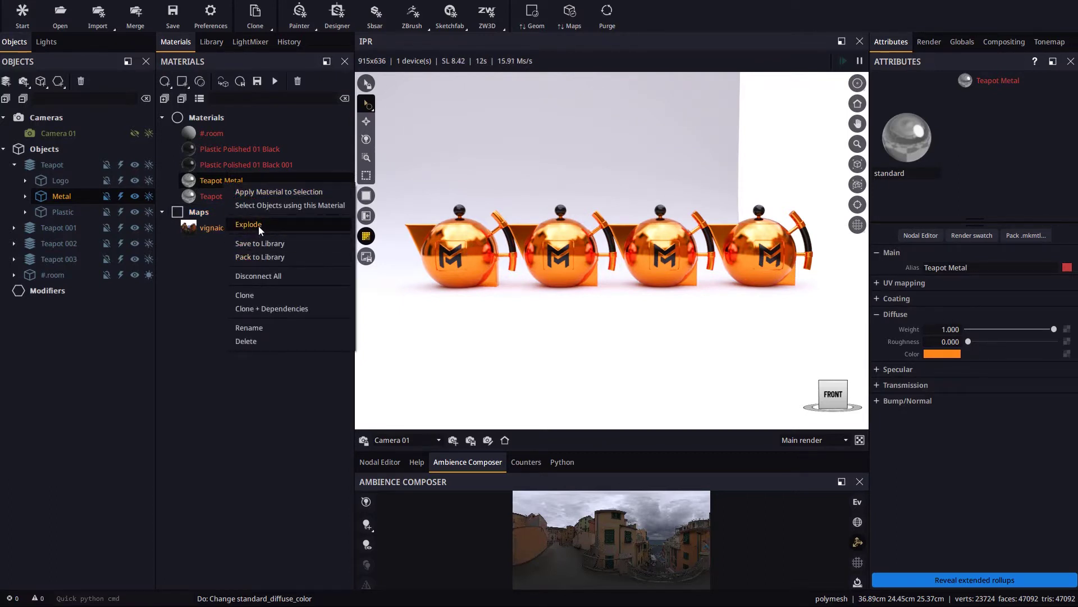
{"action": "left_click", "coordinate": [258, 225]}
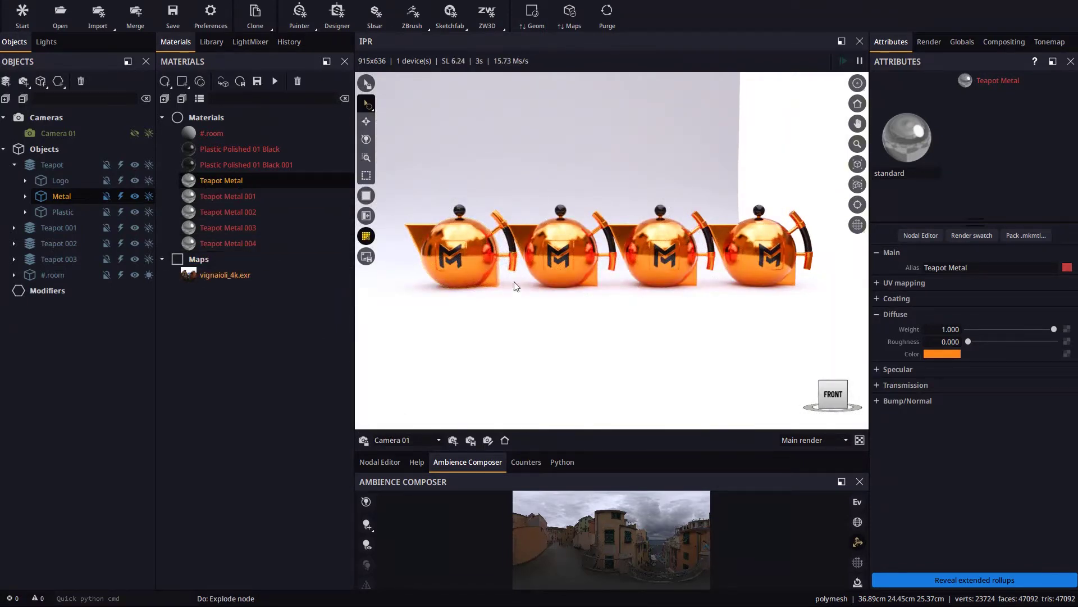
{"action": "left_click", "coordinate": [538, 236]}
{"action": "left_click", "coordinate": [951, 354]}
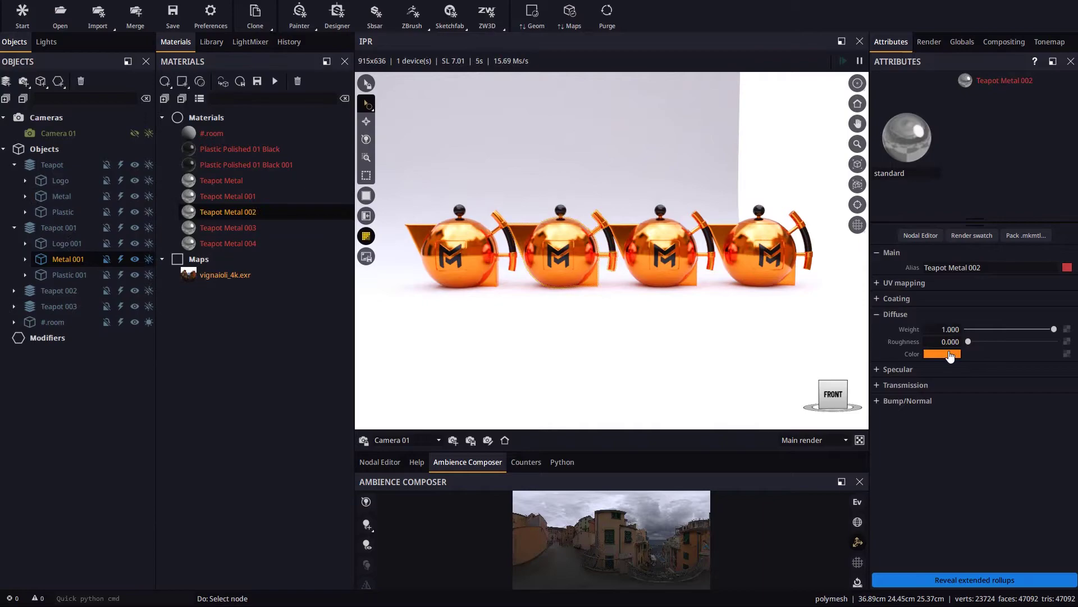
{"action": "left_click", "coordinate": [982, 389]}
Step: Set the third teapot's metal diffuse color to yellow and the fourth teapot's to blue-violet
{"action": "left_click", "coordinate": [675, 237]}
{"action": "left_click", "coordinate": [942, 354]}
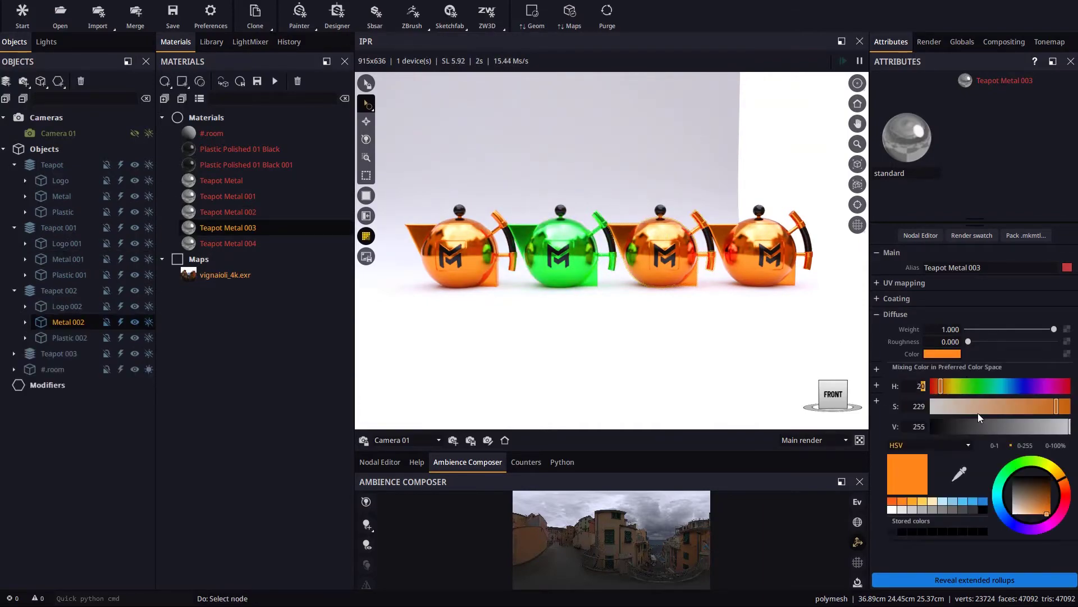
{"action": "left_click", "coordinate": [953, 386]}
{"action": "left_click", "coordinate": [770, 247]}
{"action": "left_click", "coordinate": [943, 354]}
{"action": "left_click", "coordinate": [1028, 385]}
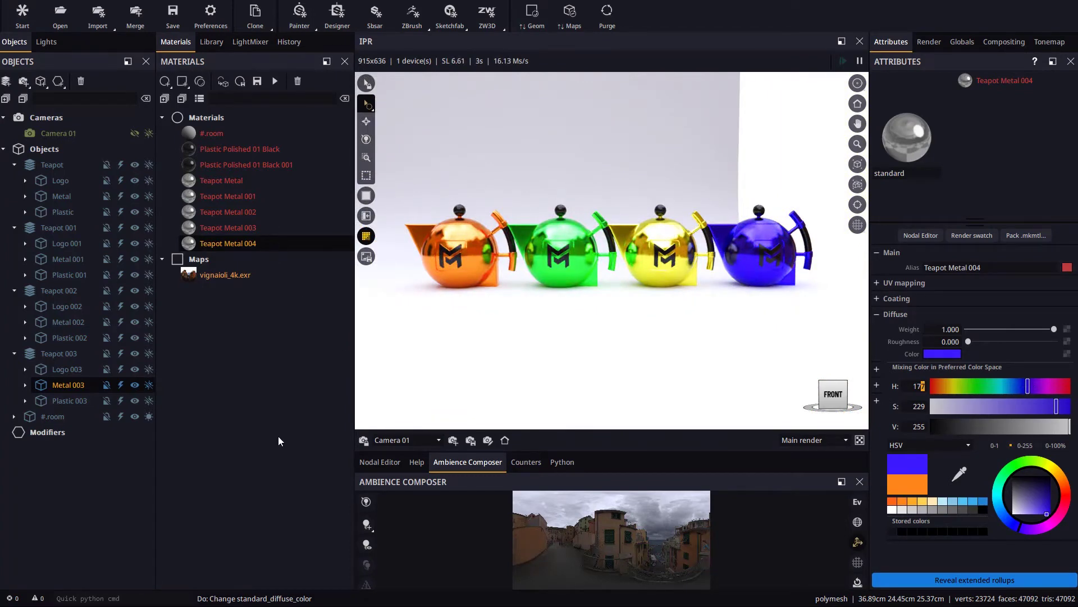
Step: Delete the three cloned teapots, Teapot 001 to Teapot 003, and purge the unused nodes from the scene
{"action": "left_click", "coordinate": [59, 227]}
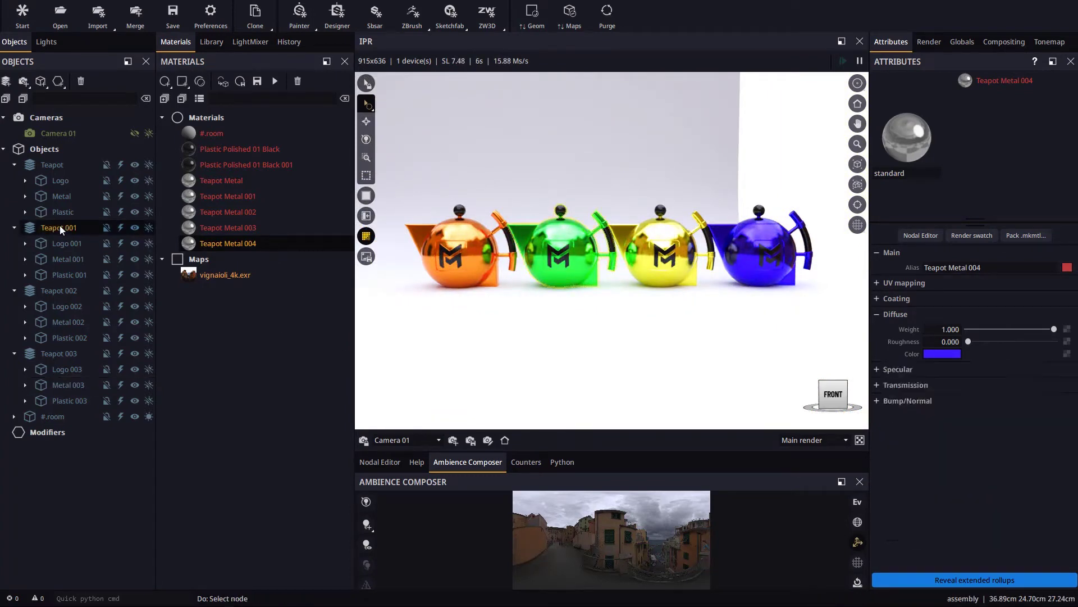
{"action": "left_click", "coordinate": [62, 354], "text": "shift"}
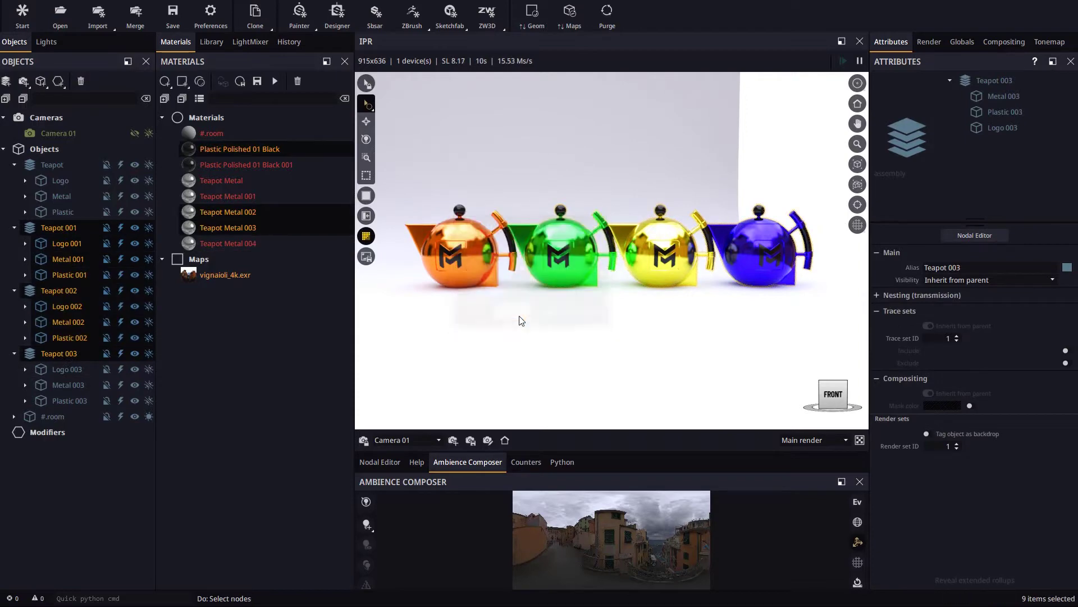
{"action": "key", "text": "Delete"}
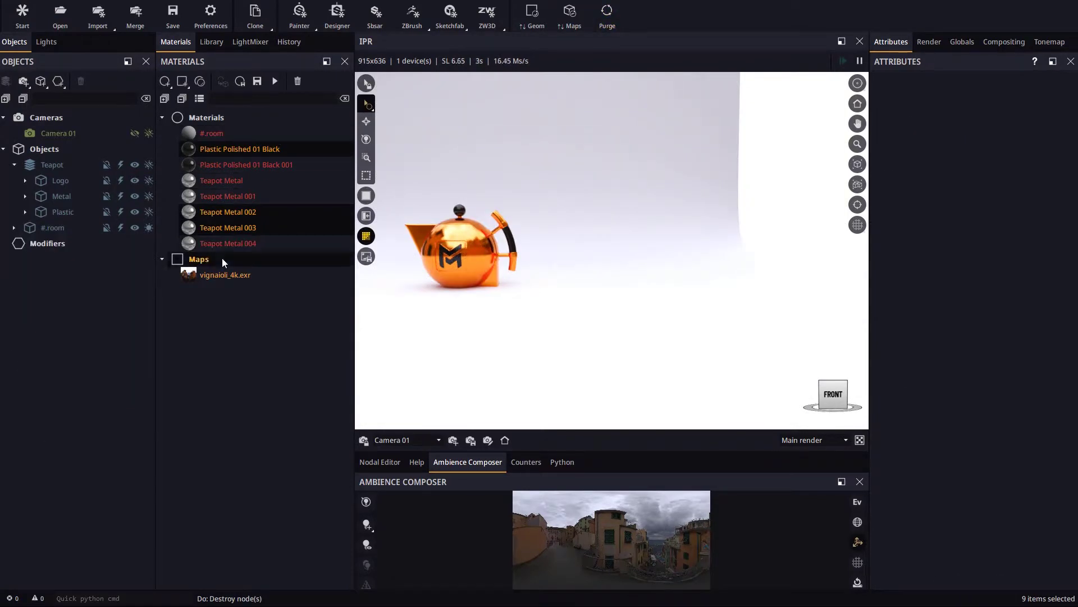
{"action": "left_click", "coordinate": [604, 17]}
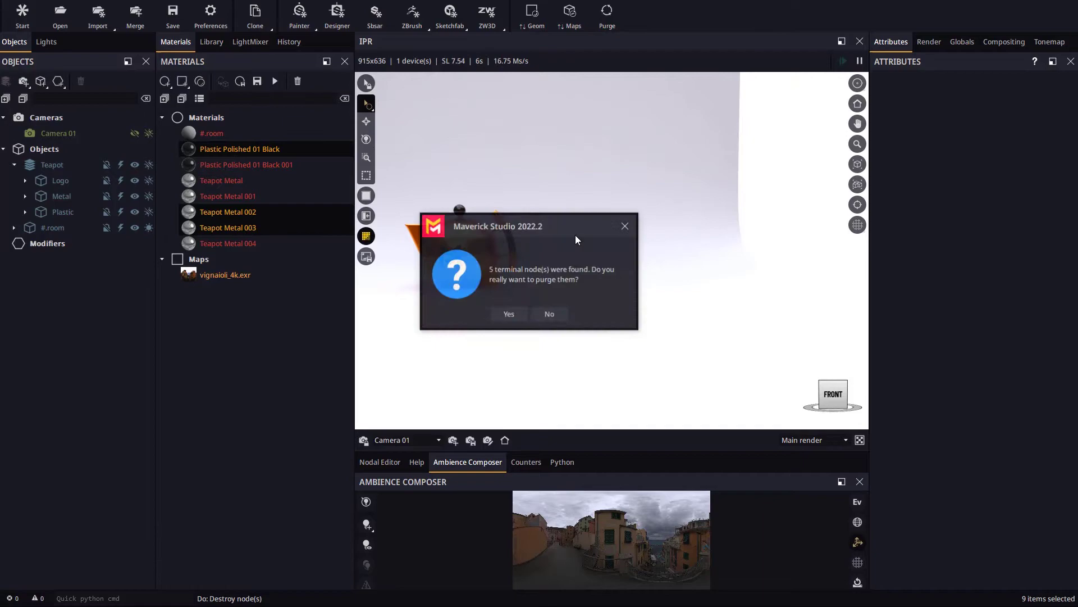
{"action": "left_click", "coordinate": [512, 313]}
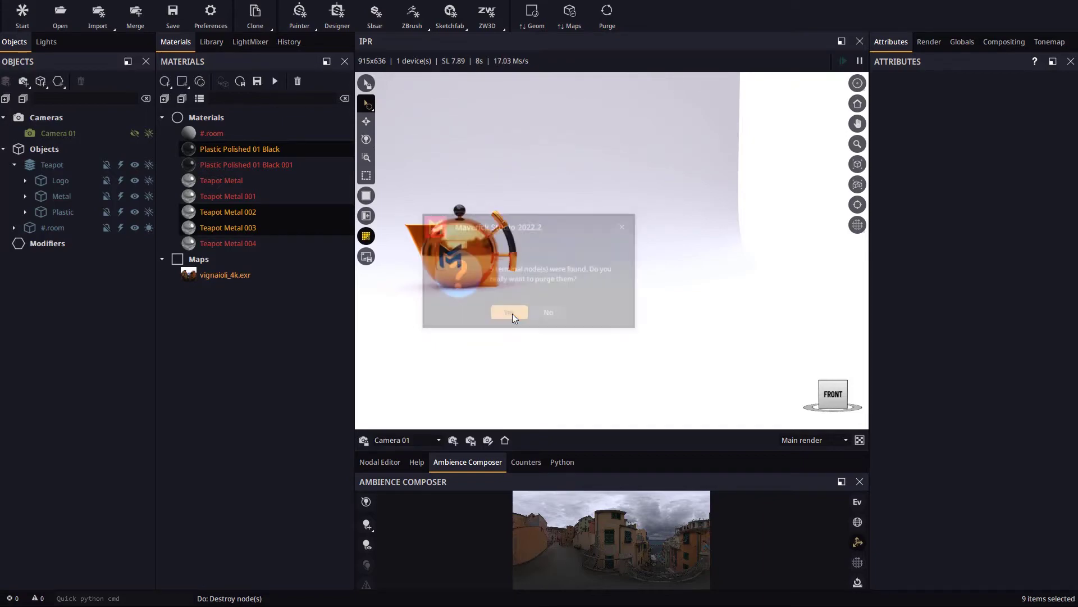
Step: Create three clones of the Teapot assembly in a row along X with shared materials, the first at about X 35 cm
{"action": "middle_click_drag", "start_coordinate": [480, 252], "coordinate": [527, 264]}
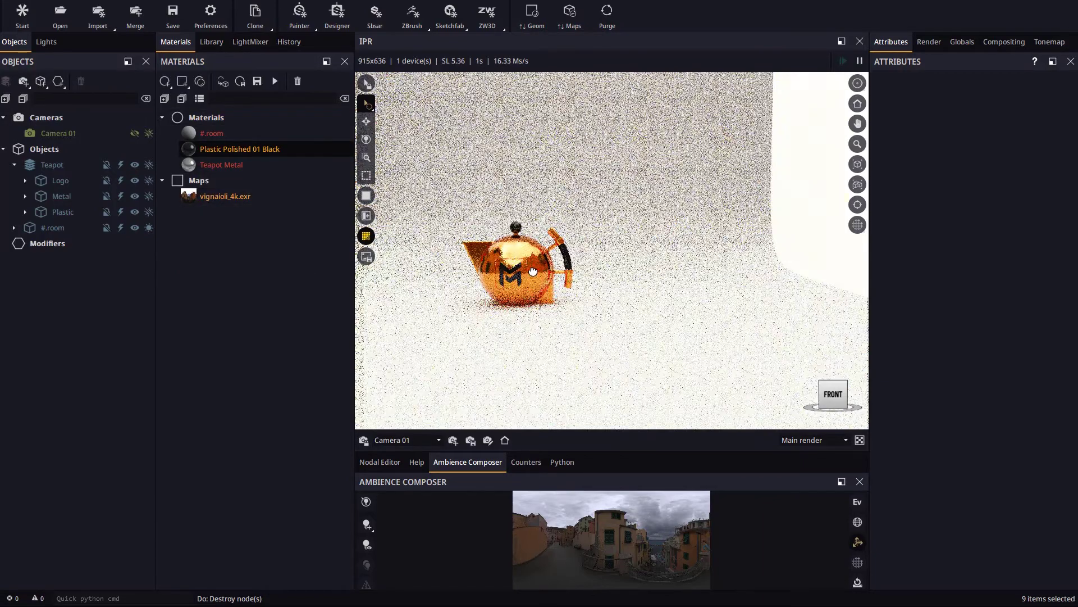
{"action": "left_click", "coordinate": [56, 165]}
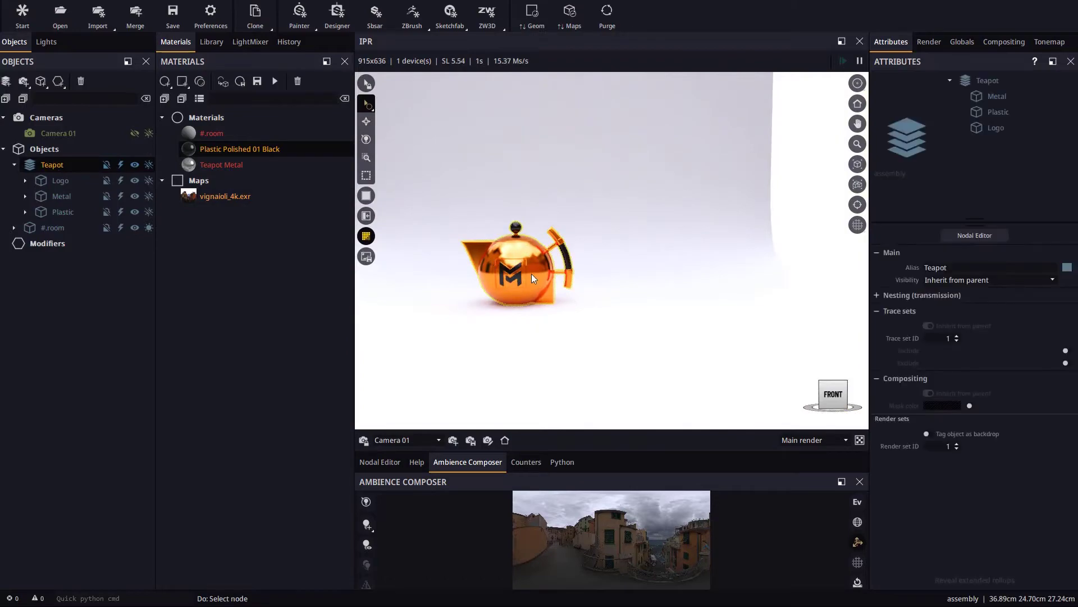
{"action": "key", "text": "w"}
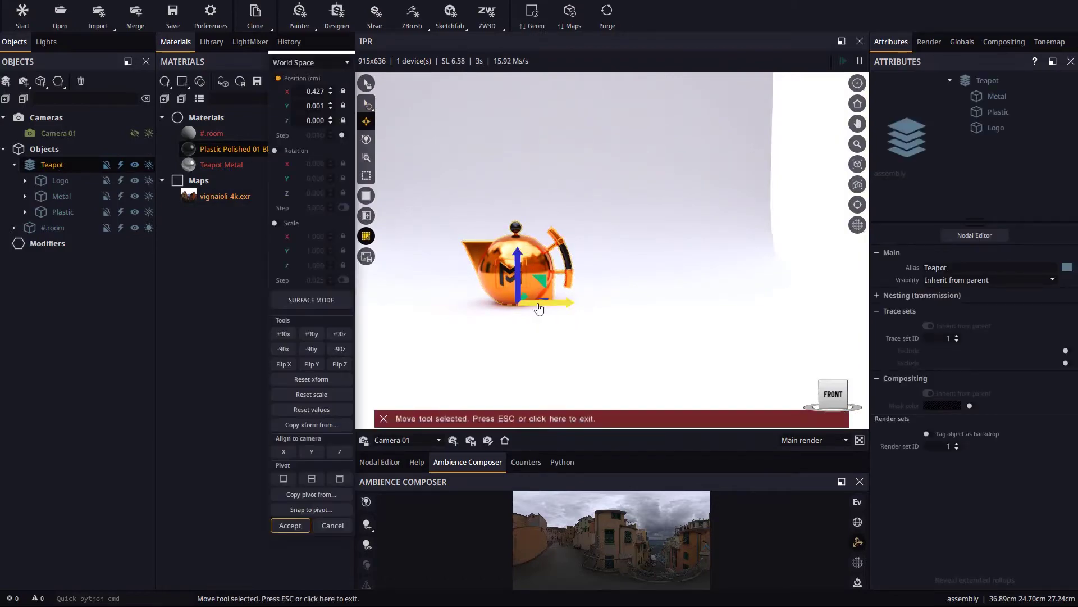
{"action": "left_click_drag", "start_coordinate": [539, 302], "coordinate": [640, 303], "text": "shift"}
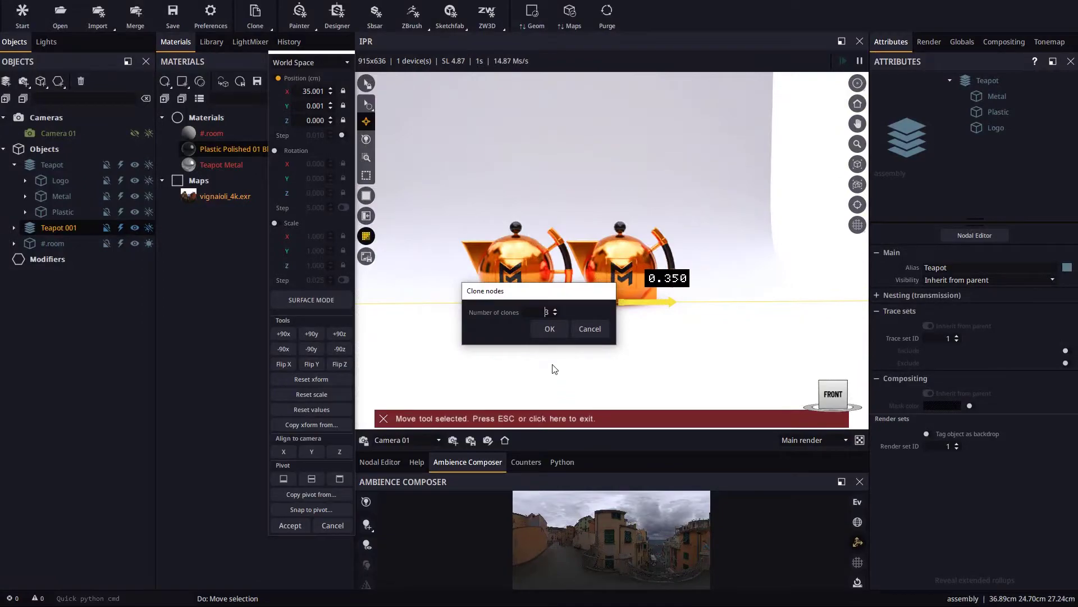
{"action": "left_click", "coordinate": [549, 328]}
{"action": "left_click", "coordinate": [305, 525]}
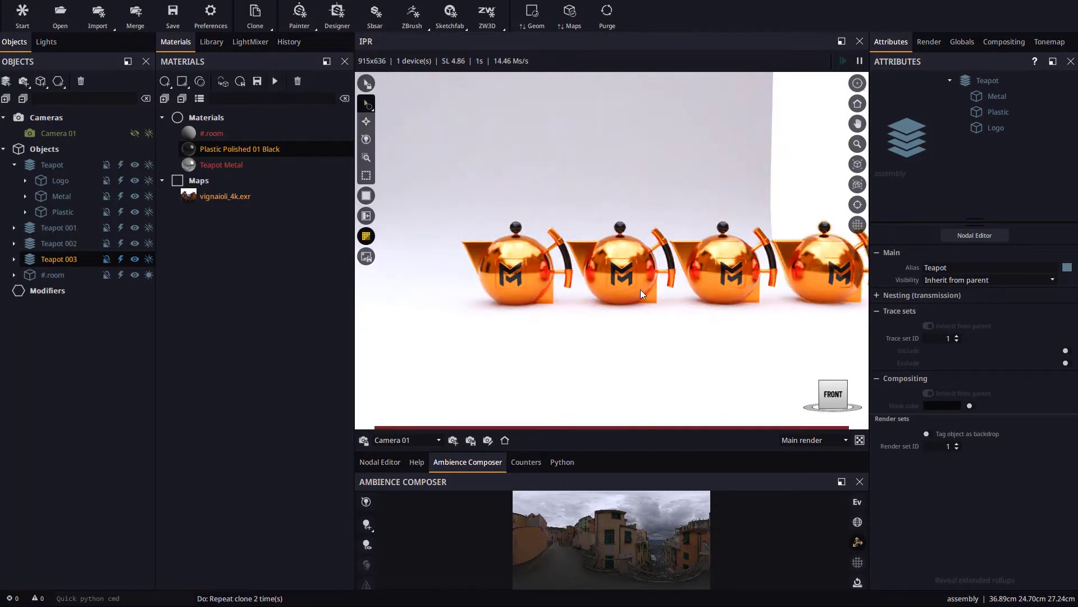
Step: Set the diffuse color of the Teapot Metal material shared by the four teapots to light gray, HSV 0, 0, 204
{"action": "middle_click_drag", "start_coordinate": [681, 280], "coordinate": [609, 276]}
{"action": "scroll", "coordinate": [609, 275], "scroll_direction": "down", "scroll_amount": 1}
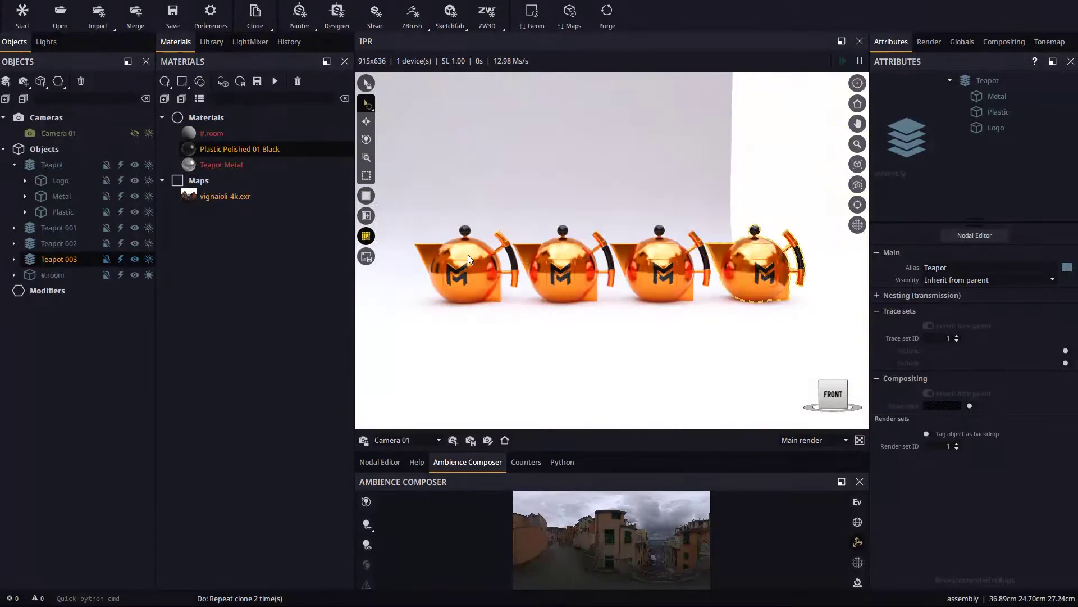
{"action": "left_click", "coordinate": [467, 254]}
{"action": "left_click", "coordinate": [943, 354]}
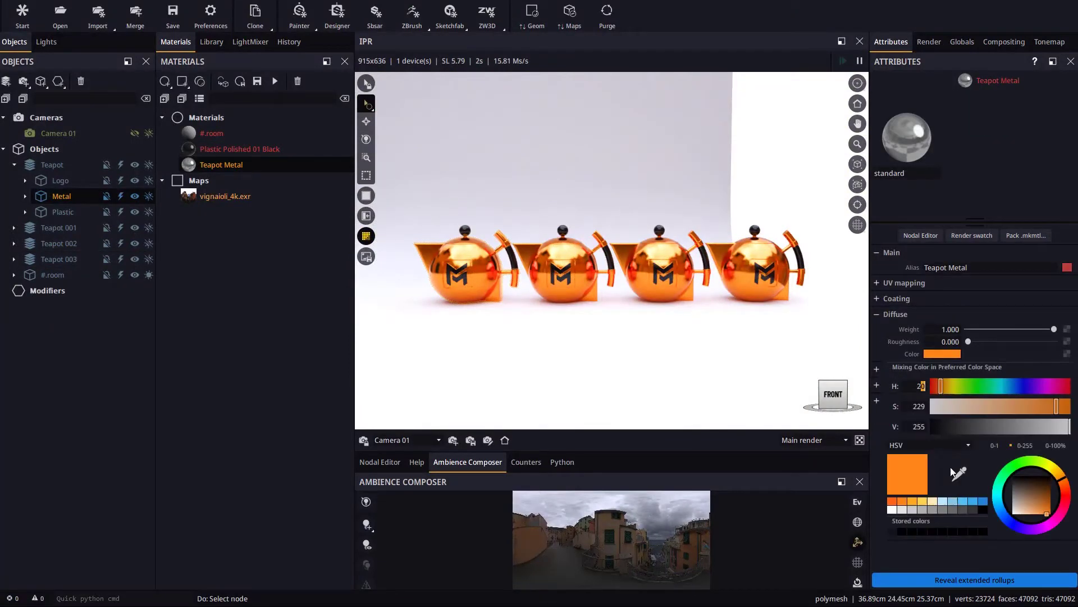
{"action": "left_click", "coordinate": [913, 509]}
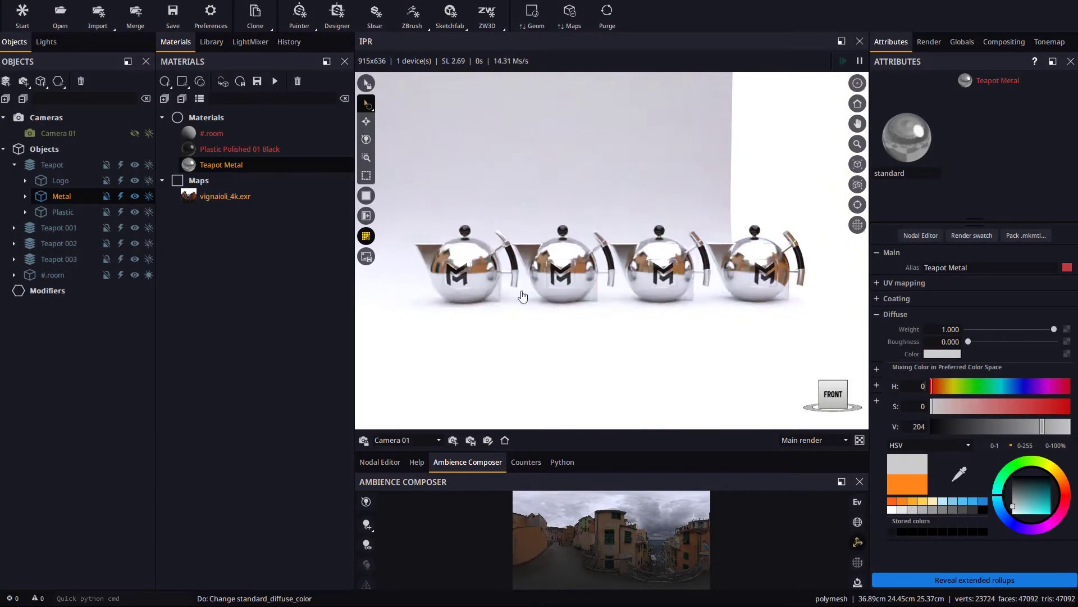
{"action": "left_click", "coordinate": [894, 341]}
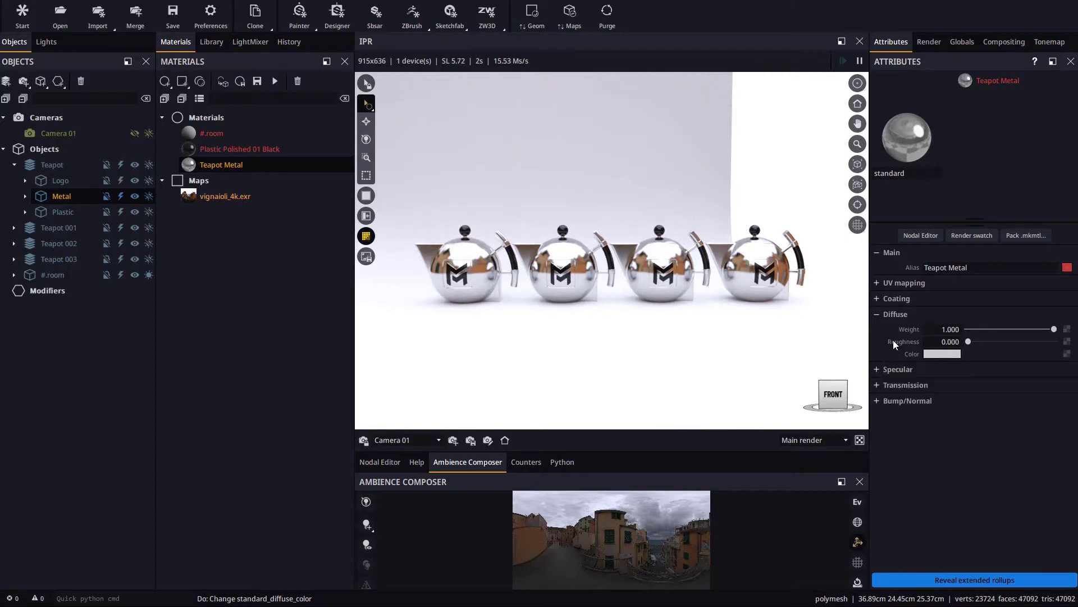
Step: Make the Teapot Metal material under the third teapot's Metal 002 object unique
{"action": "left_click", "coordinate": [658, 256]}
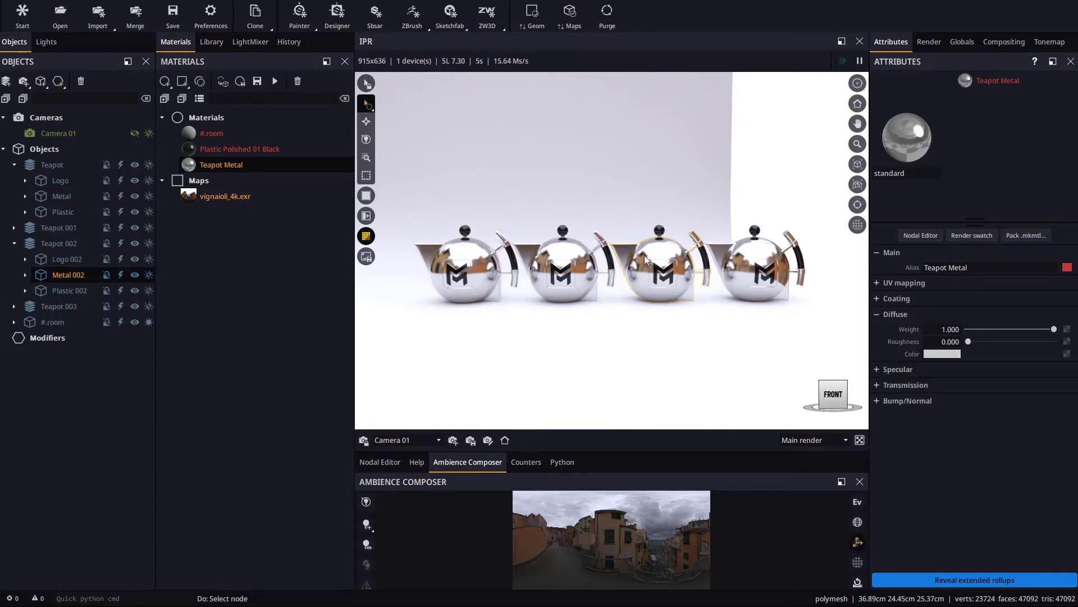
{"action": "left_click", "coordinate": [25, 274]}
{"action": "left_click", "coordinate": [69, 292]}
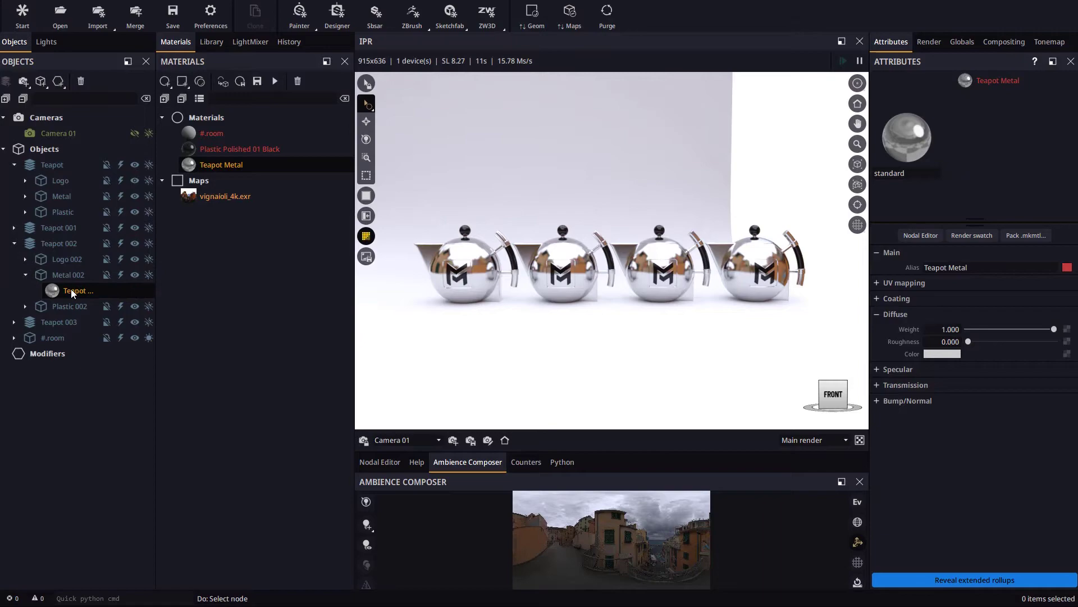
{"action": "right_click", "coordinate": [71, 289]}
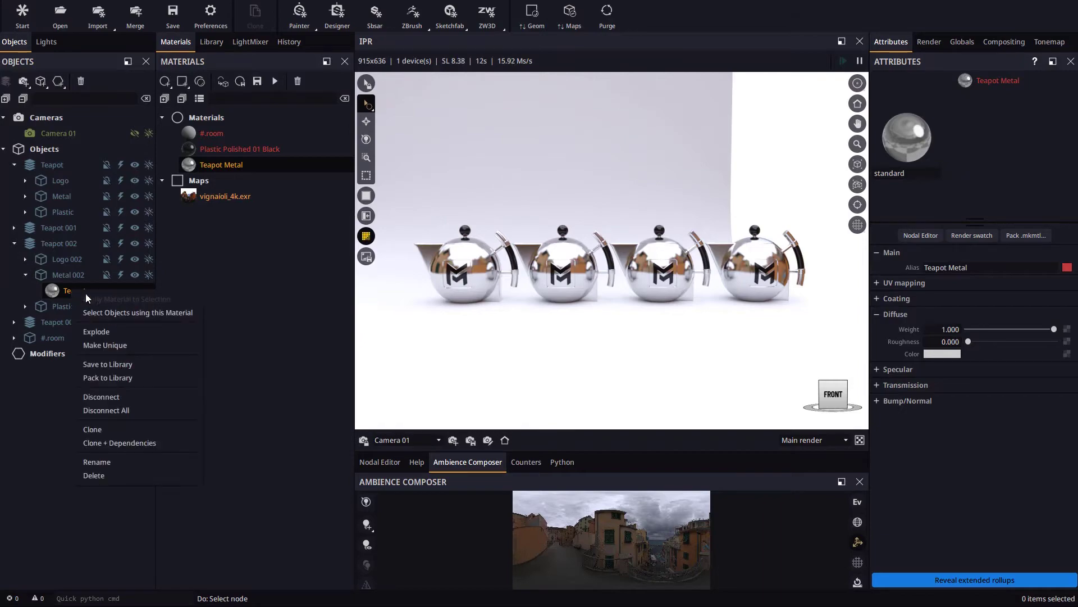
{"action": "left_click", "coordinate": [96, 345]}
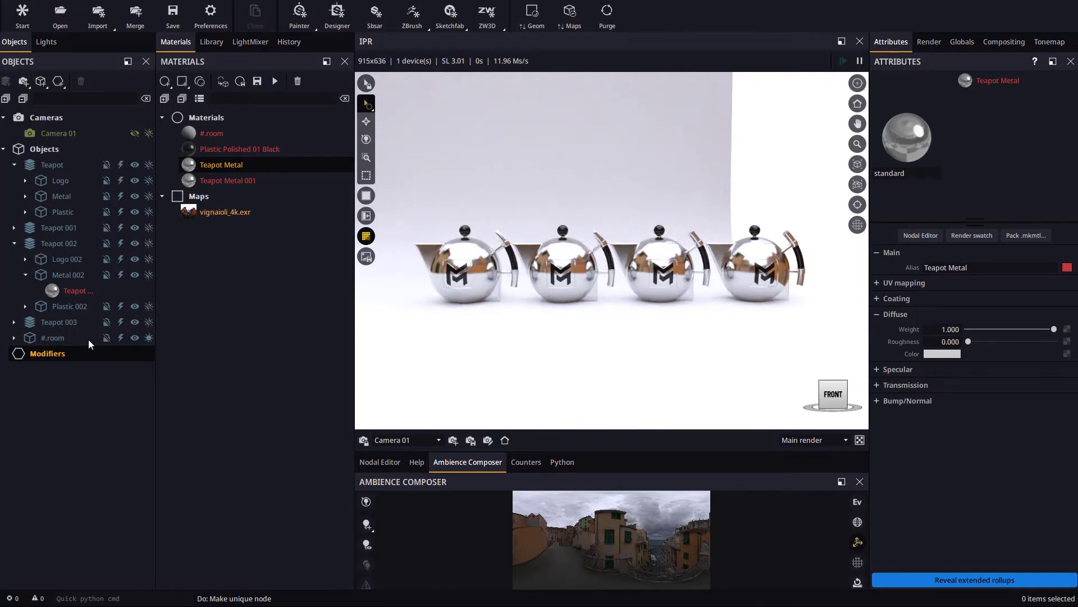
{"action": "left_click", "coordinate": [75, 337]}
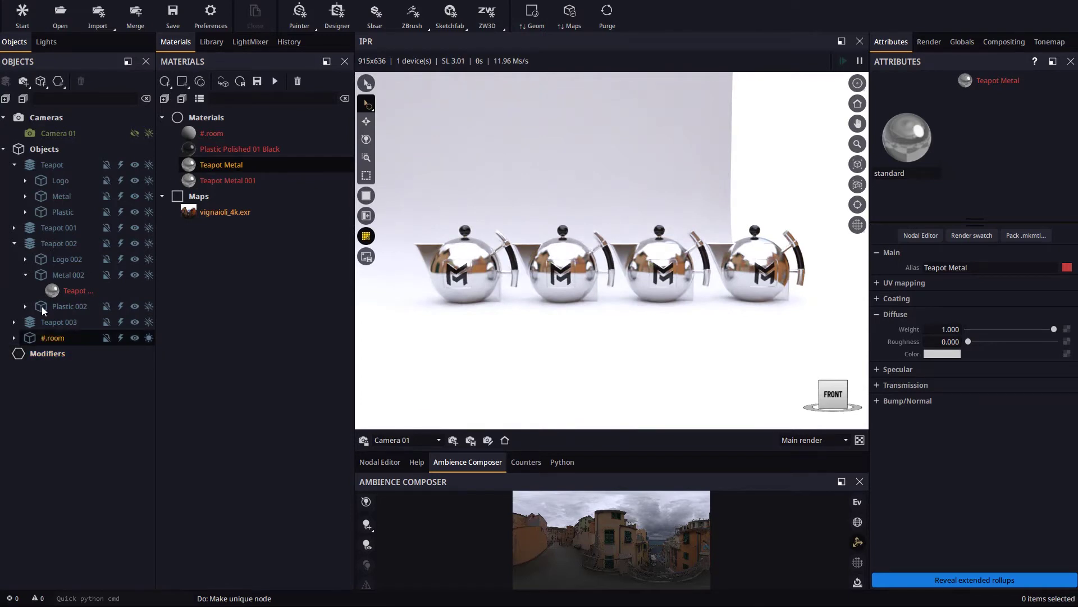
{"action": "key", "text": "Up"}
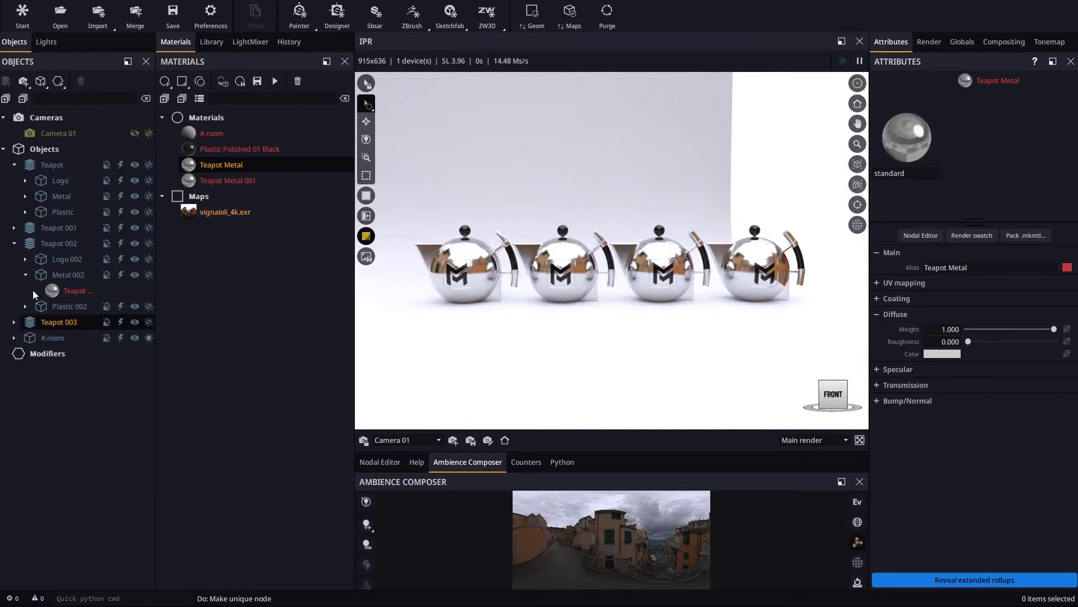
{"action": "left_click", "coordinate": [32, 290]}
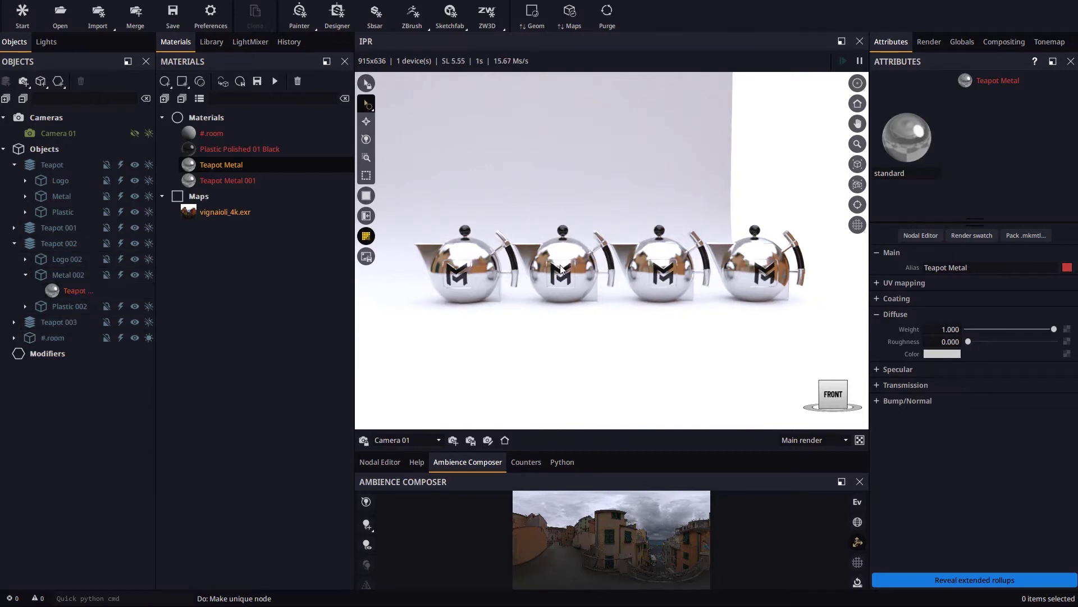
Step: Set the diffuse color of the third teapot's unique metal material to a preset light blue
{"action": "left_click", "coordinate": [650, 263]}
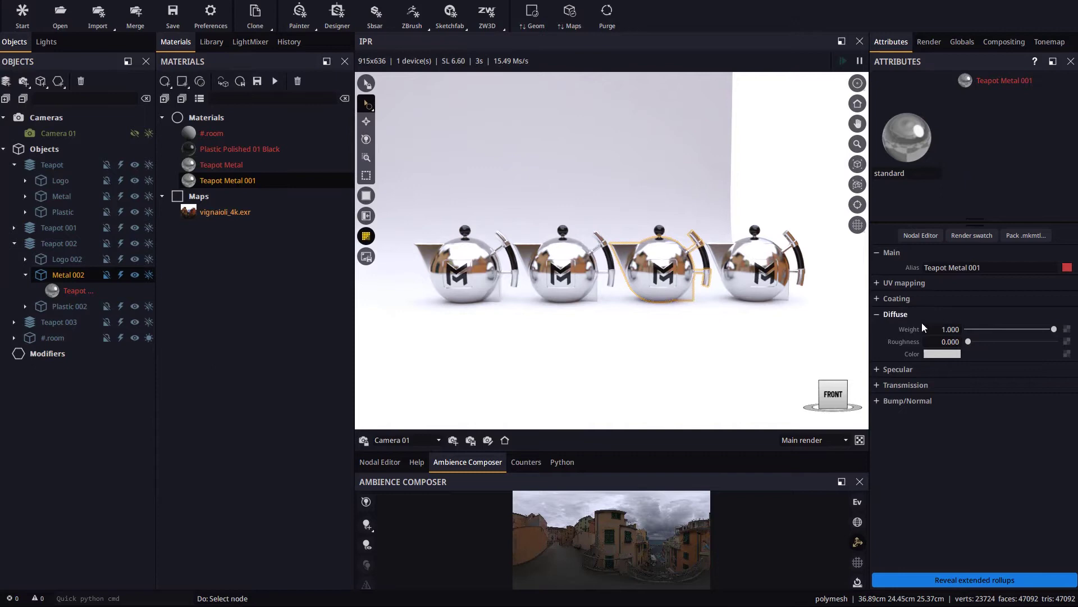
{"action": "left_click", "coordinate": [942, 353]}
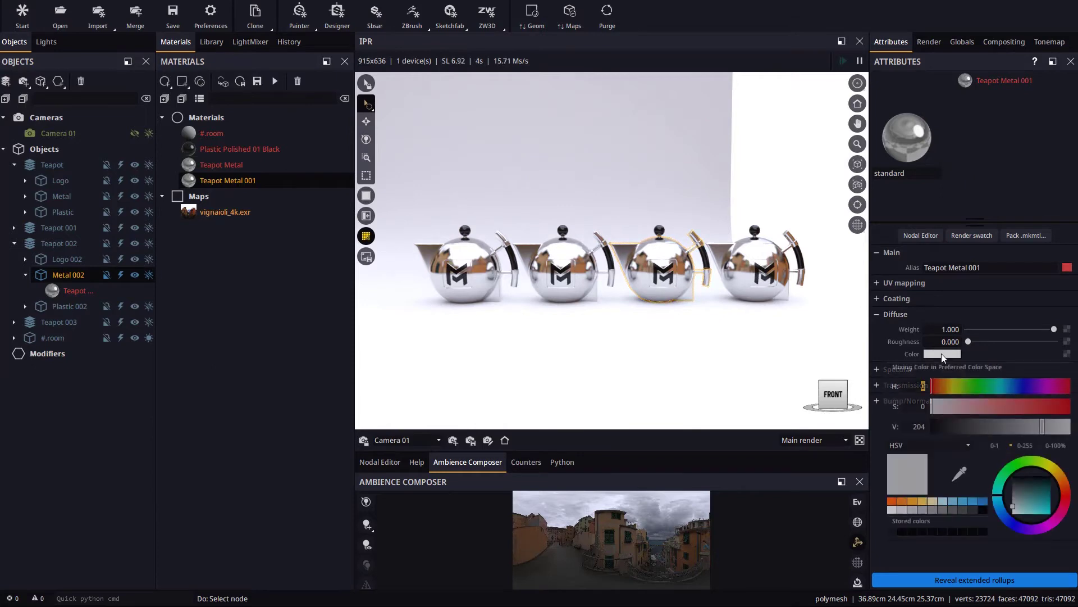
{"action": "left_click", "coordinate": [971, 502]}
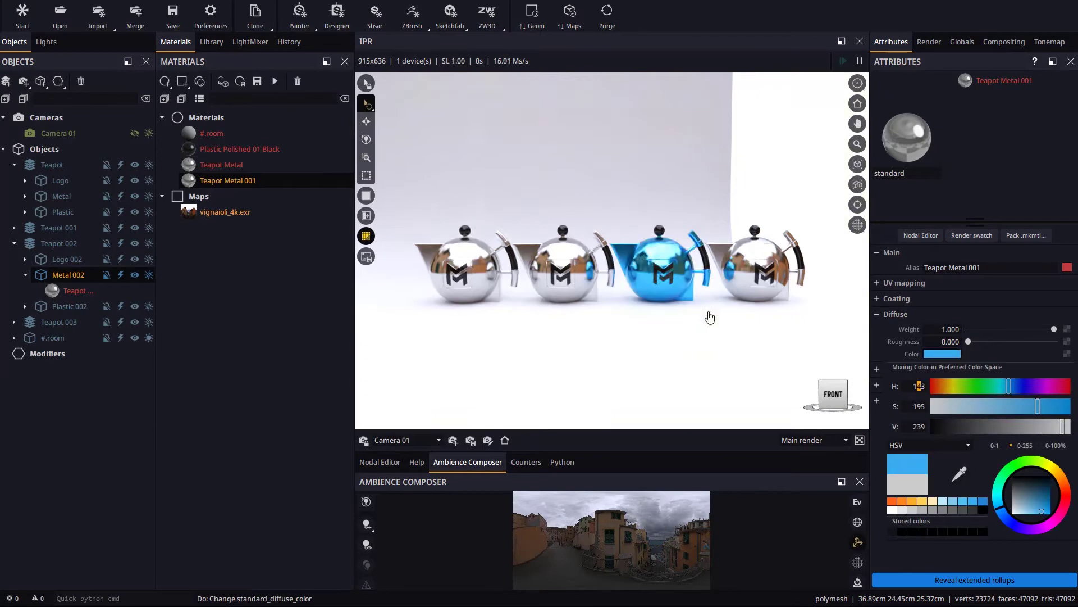
Step: Set the diffuse color of the Teapot Metal material shared by the other three teapots to a preset golden orange
{"action": "left_click", "coordinate": [557, 255]}
{"action": "left_click", "coordinate": [943, 355]}
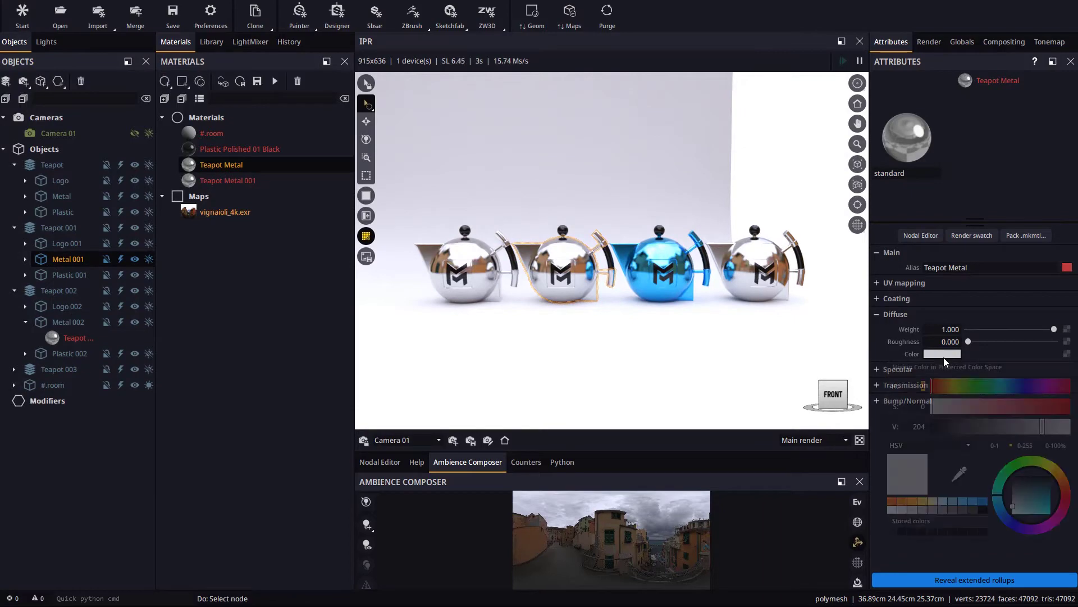
{"action": "left_click", "coordinate": [914, 501]}
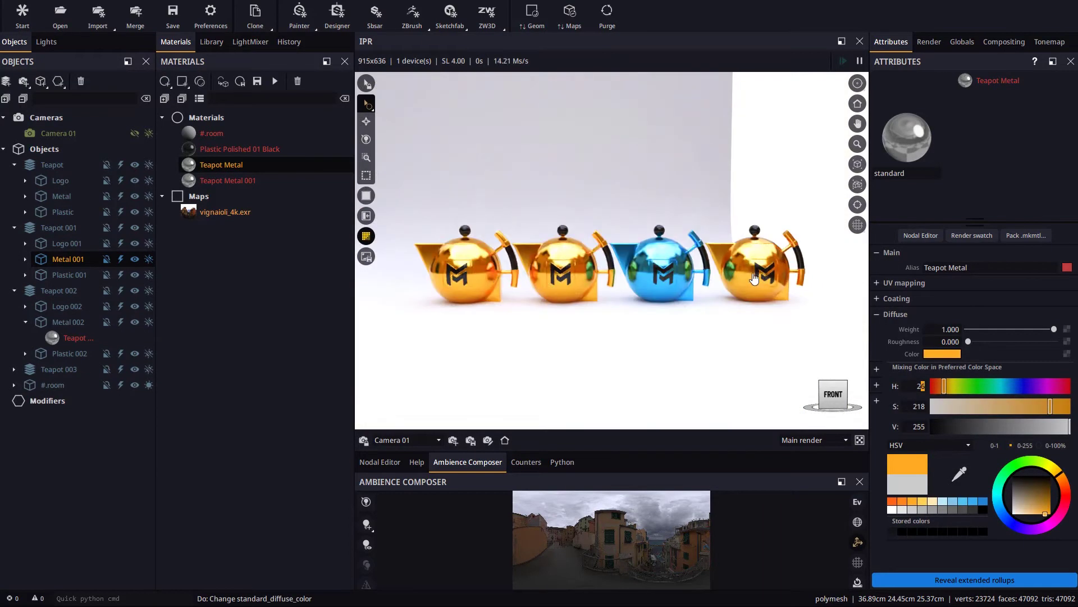
{"action": "left_click", "coordinate": [879, 346]}
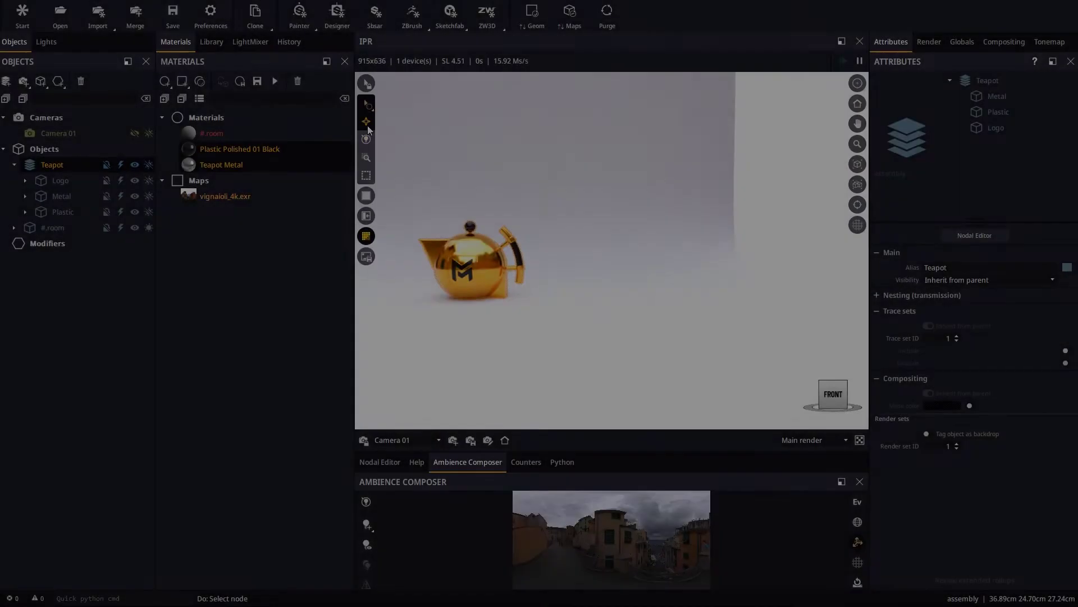
Step: Clone the single golden teapot together with its materials three times in a row along X, the first at about X 33 cm
{"action": "left_click", "coordinate": [367, 124]}
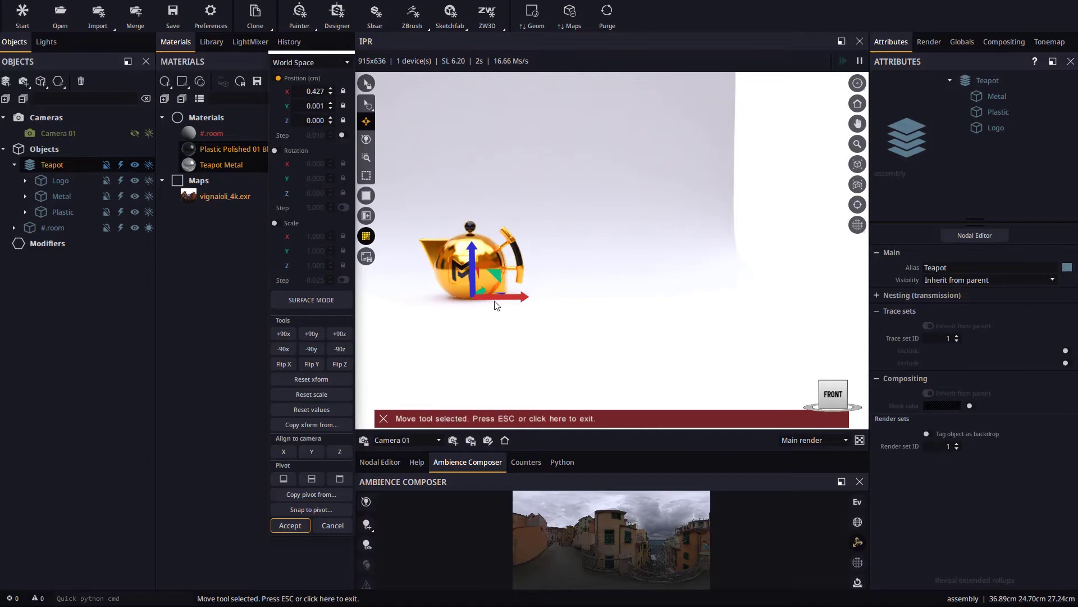
{"action": "left_click_drag", "start_coordinate": [495, 302], "coordinate": [584, 301], "text": "alt"}
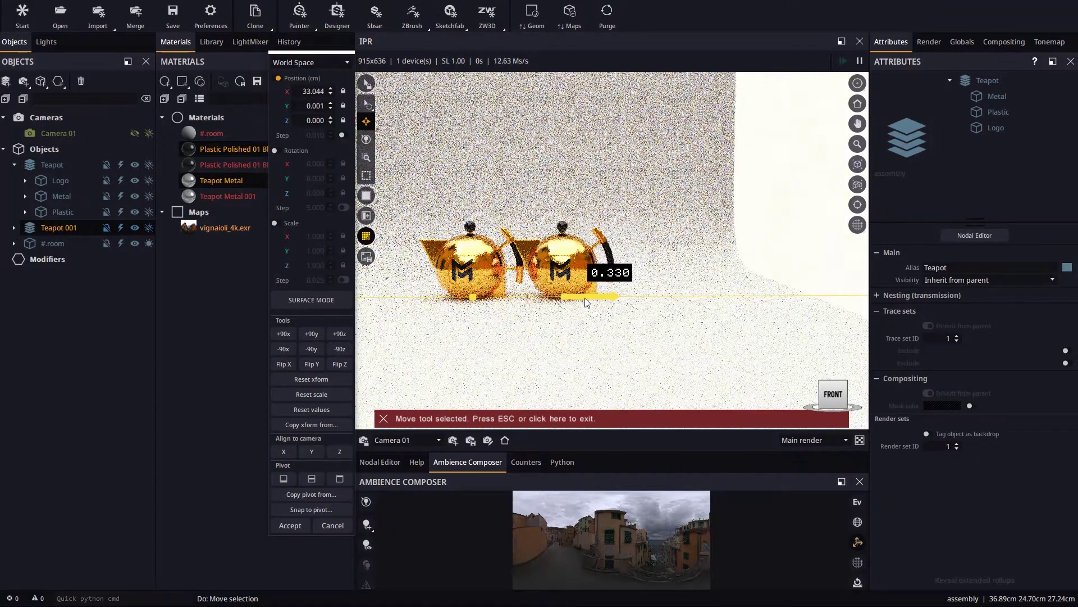
{"action": "left_click", "coordinate": [554, 329]}
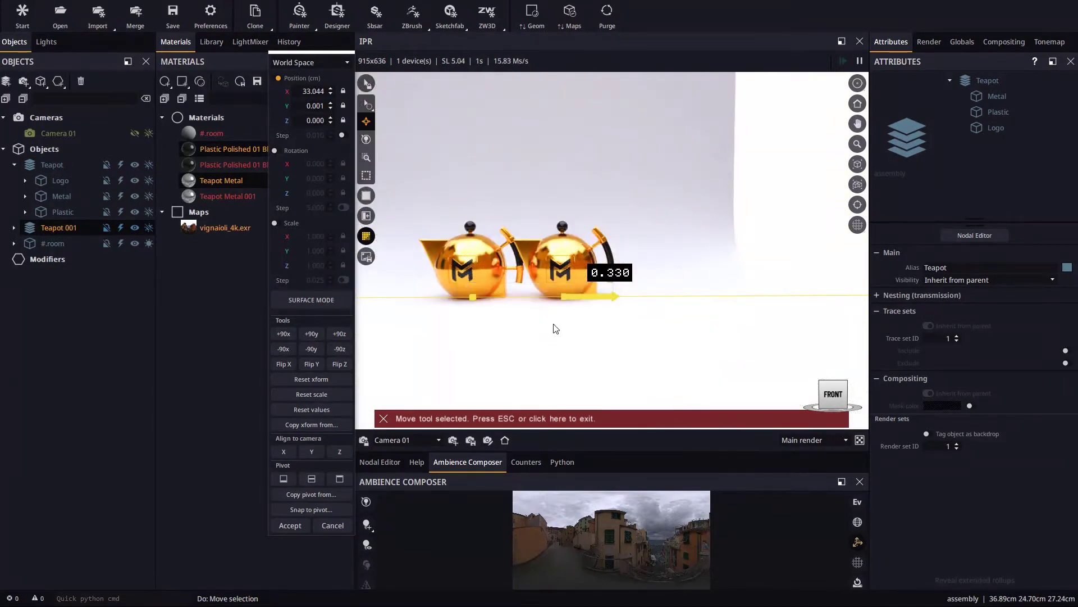
{"action": "left_click", "coordinate": [291, 526]}
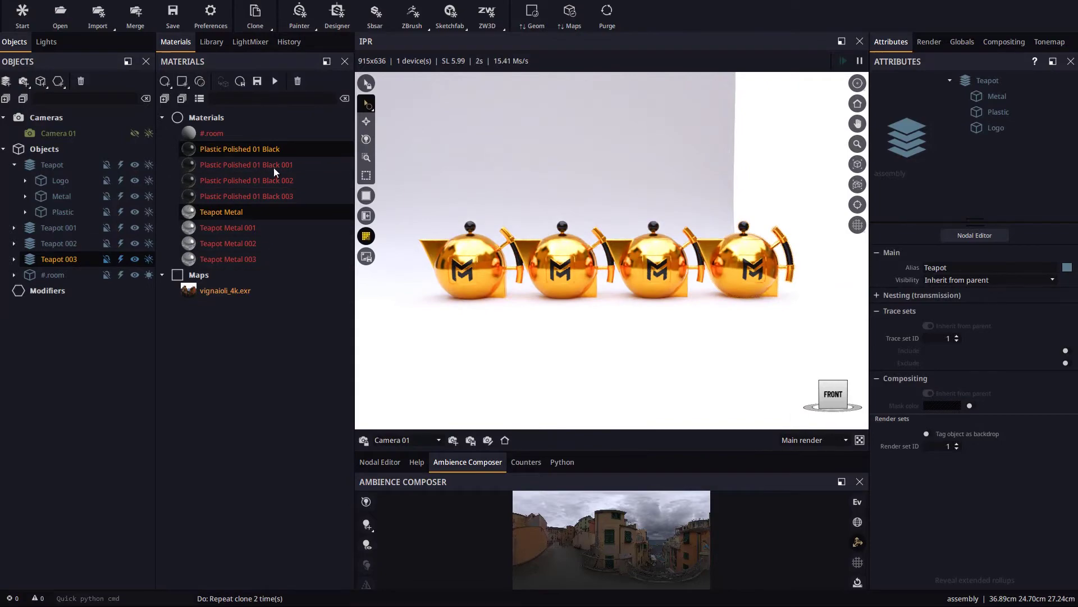
Step: Set the second teapot's metal diffuse color to green, HSV 82, 218, 255, and the third teapot's to light blue
{"action": "left_click", "coordinate": [584, 275]}
{"action": "left_click", "coordinate": [940, 354]}
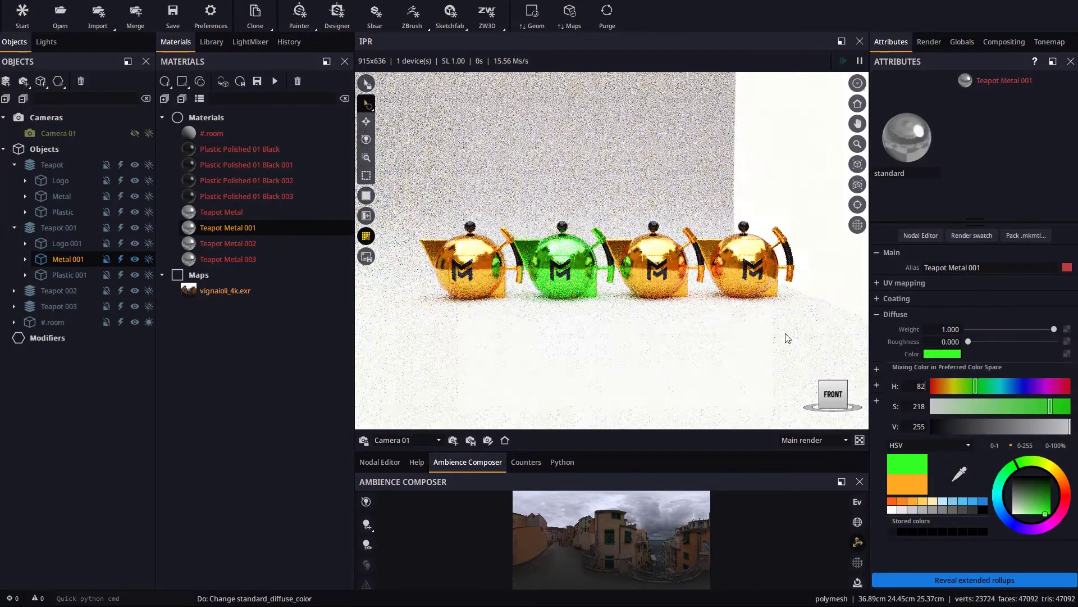
{"action": "left_click", "coordinate": [822, 313]}
{"action": "left_click", "coordinate": [655, 258]}
{"action": "left_click", "coordinate": [945, 354]}
{"action": "left_click_drag", "start_coordinate": [948, 386], "coordinate": [1008, 385]}
{"action": "left_click", "coordinate": [745, 256]}
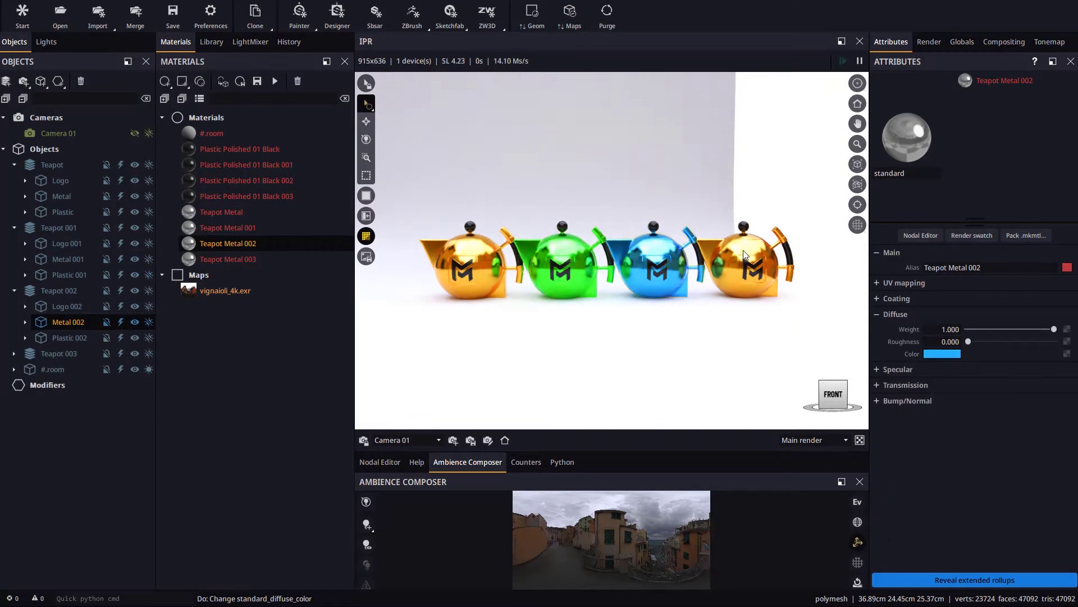
Step: Shift the hue of the fourth teapot's metal diffuse color to magenta
{"action": "left_click", "coordinate": [744, 251]}
{"action": "left_click", "coordinate": [942, 355]}
{"action": "left_click", "coordinate": [1048, 386]}
{"action": "left_click", "coordinate": [887, 349]}
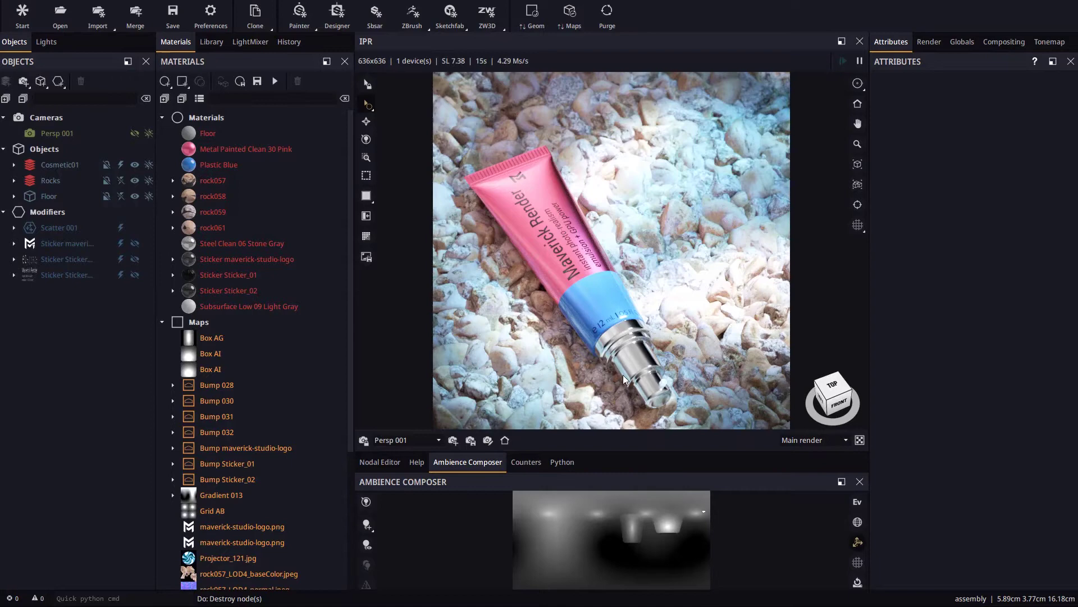
Step: Clone the Cosmetic01 tube once, rotated 35 degrees about Z, and move the copy to about X 13.4, Y 2.9 cm
{"action": "left_click", "coordinate": [52, 164]}
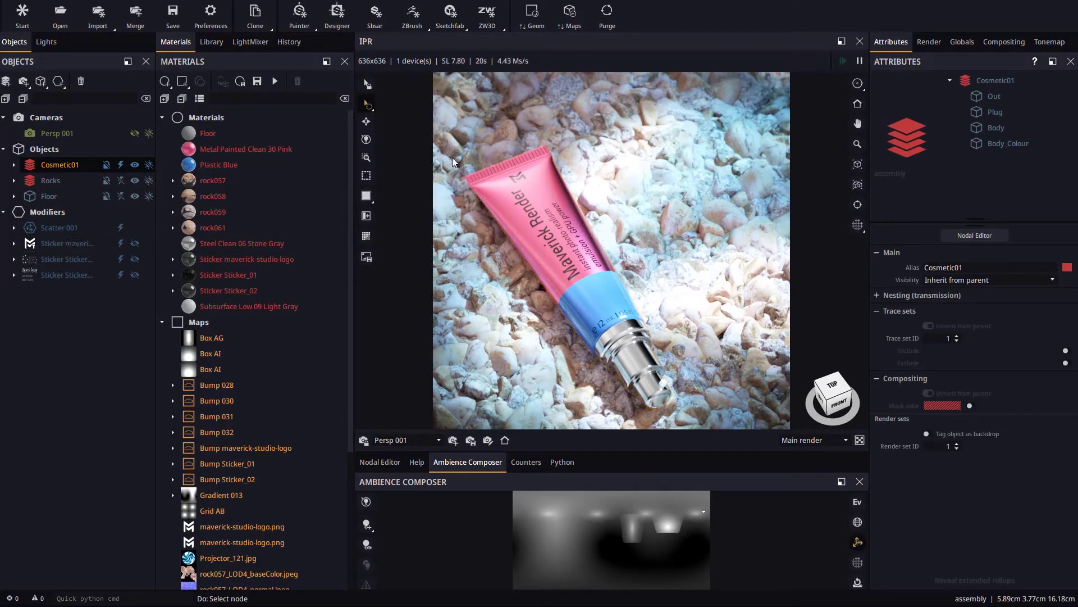
{"action": "left_click", "coordinate": [366, 122]}
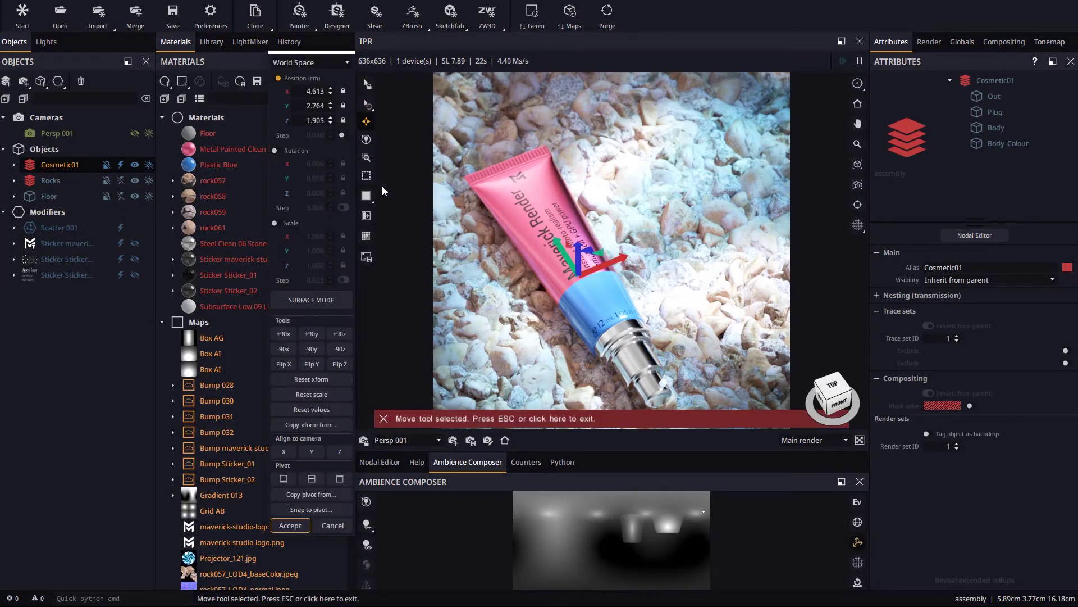
{"action": "left_click", "coordinate": [276, 152]}
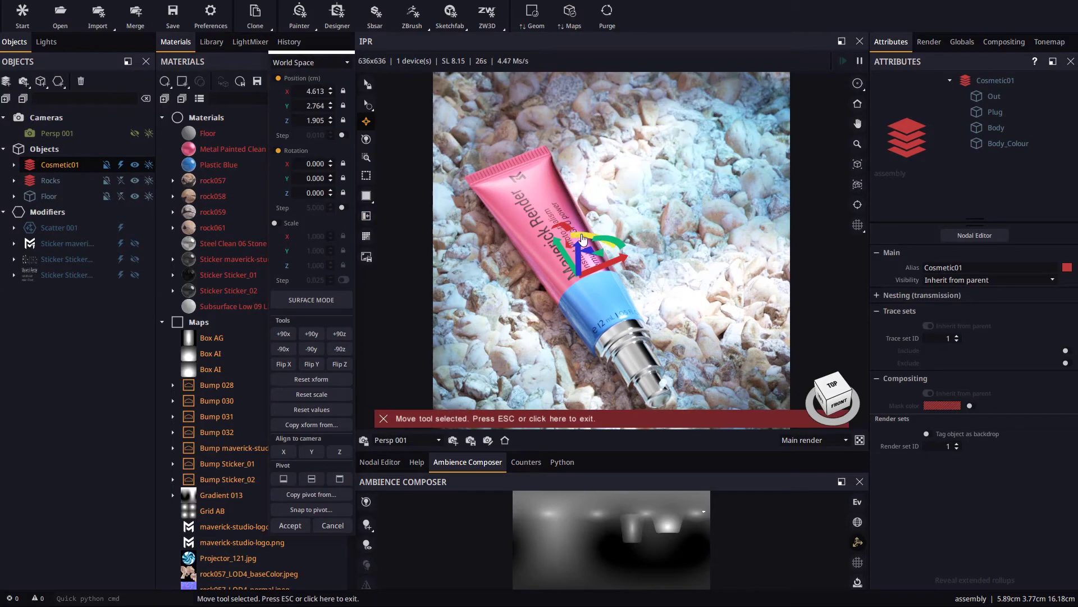
{"action": "left_click_drag", "start_coordinate": [582, 239], "coordinate": [613, 245], "text": "shift"}
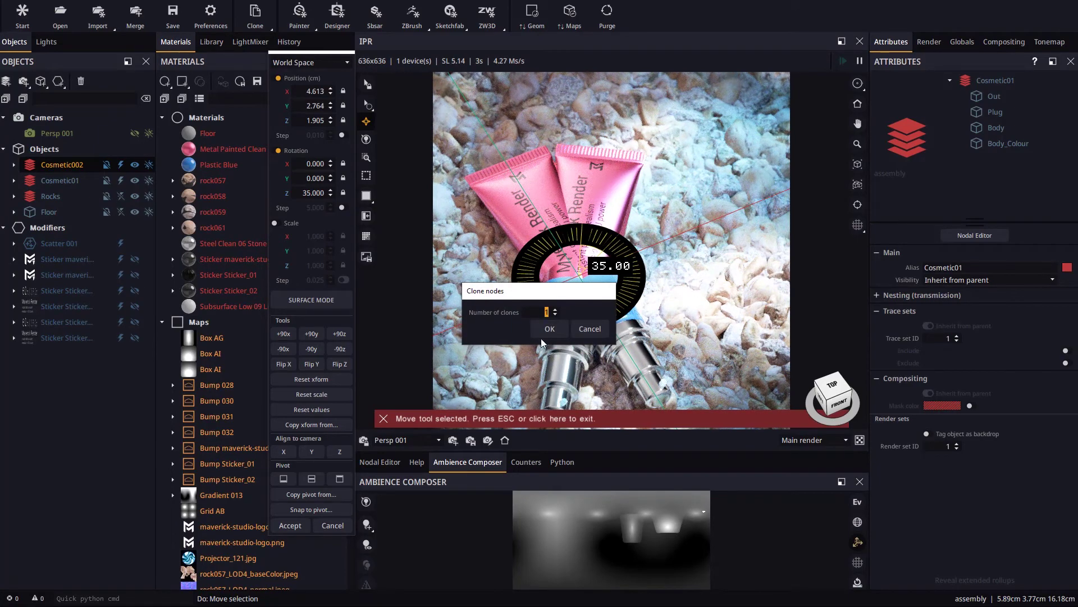
{"action": "left_click", "coordinate": [548, 331]}
{"action": "mouse_move", "coordinate": [588, 253]}
{"action": "left_mouse_down"}
{"action": "mouse_move", "coordinate": [738, 182]}
{"action": "mouse_move", "coordinate": [726, 183]}
{"action": "left_mouse_up"}
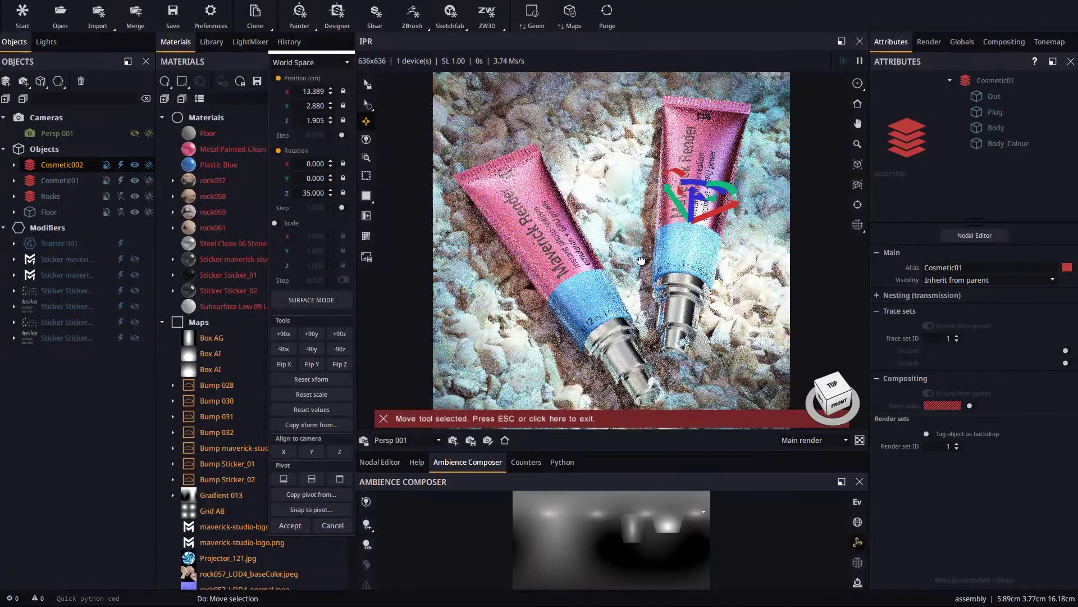
{"action": "left_click", "coordinate": [291, 524]}
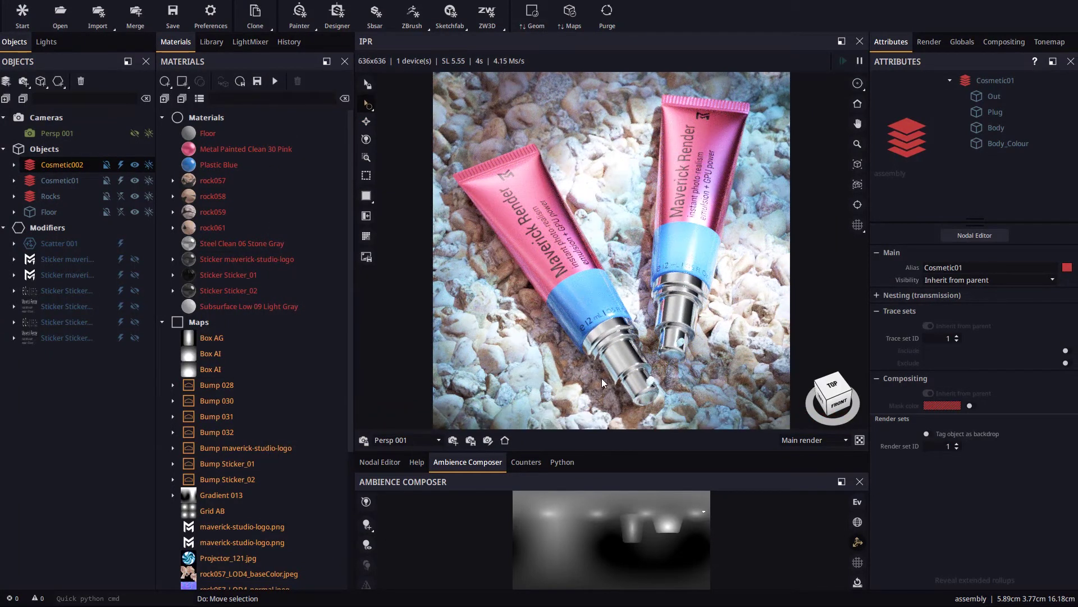
Step: Explode the Plastic Blue material so each tube's lower band gets its own copy
{"action": "left_click", "coordinate": [211, 167]}
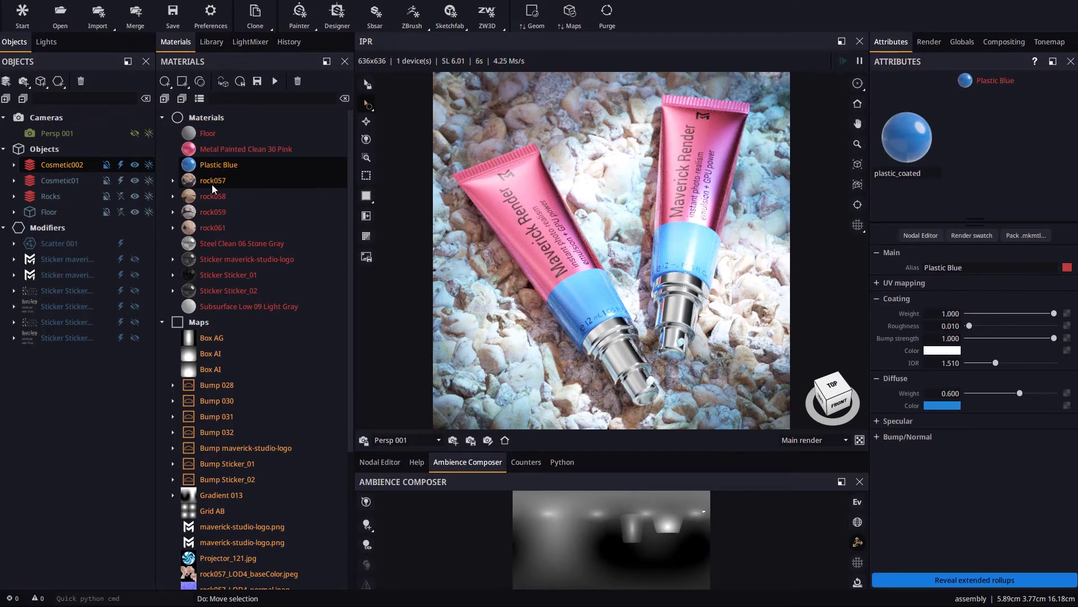
{"action": "right_click", "coordinate": [219, 164]}
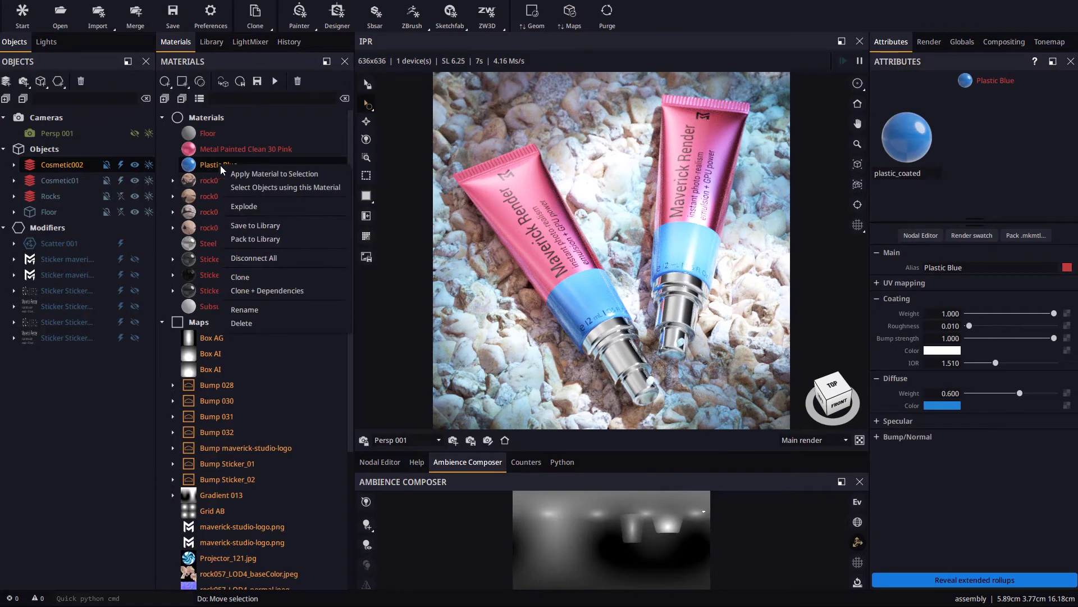
{"action": "left_click", "coordinate": [241, 207]}
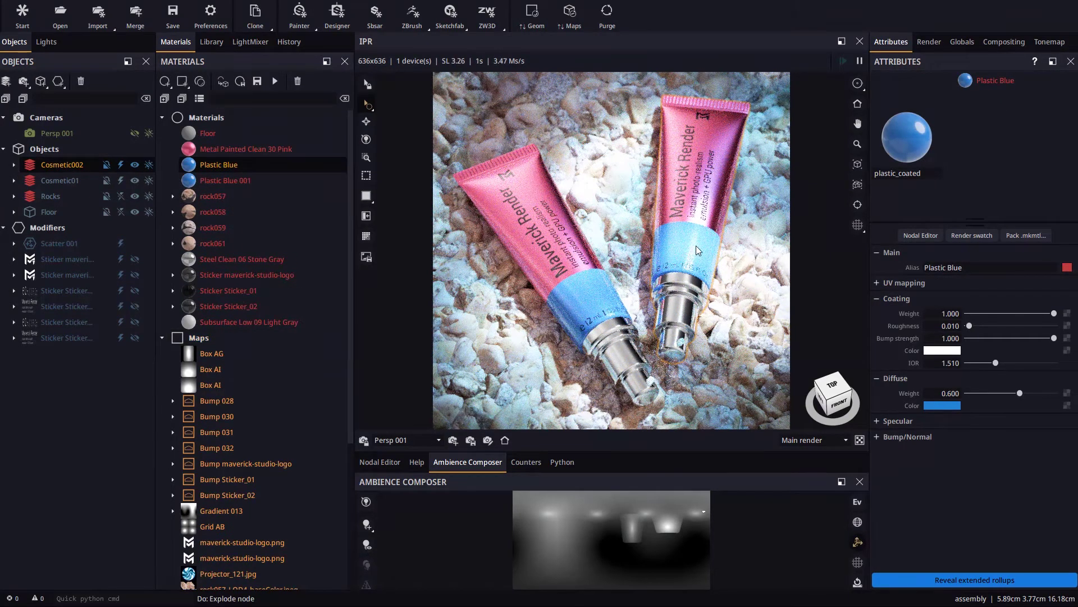
Step: Set the diffuse color of the cloned tube's lower band material to a preset orange
{"action": "left_click", "coordinate": [666, 250]}
{"action": "left_click", "coordinate": [944, 406]}
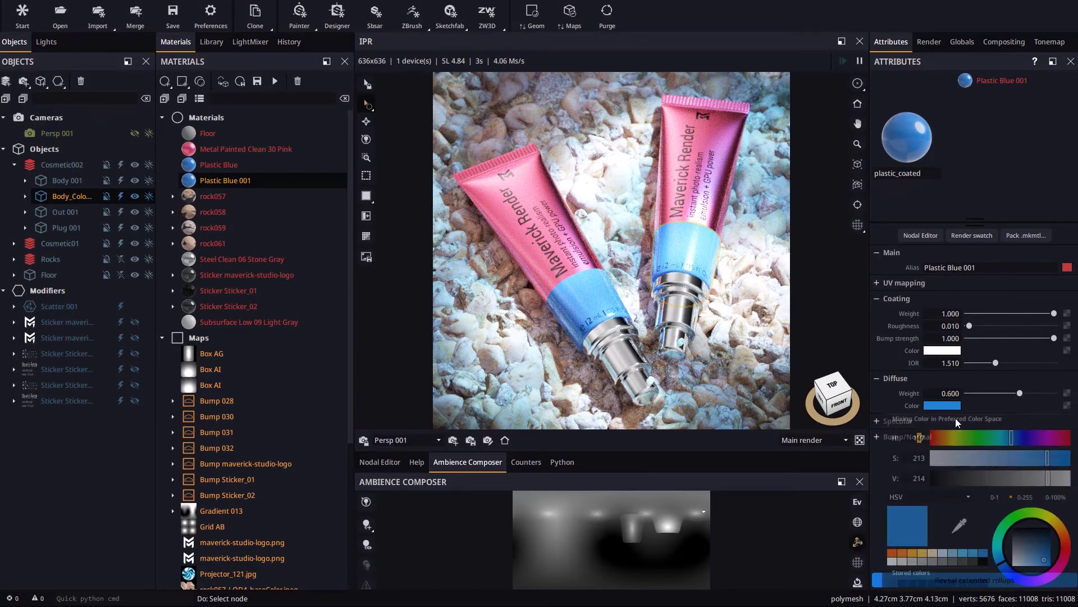
{"action": "left_click", "coordinate": [917, 554]}
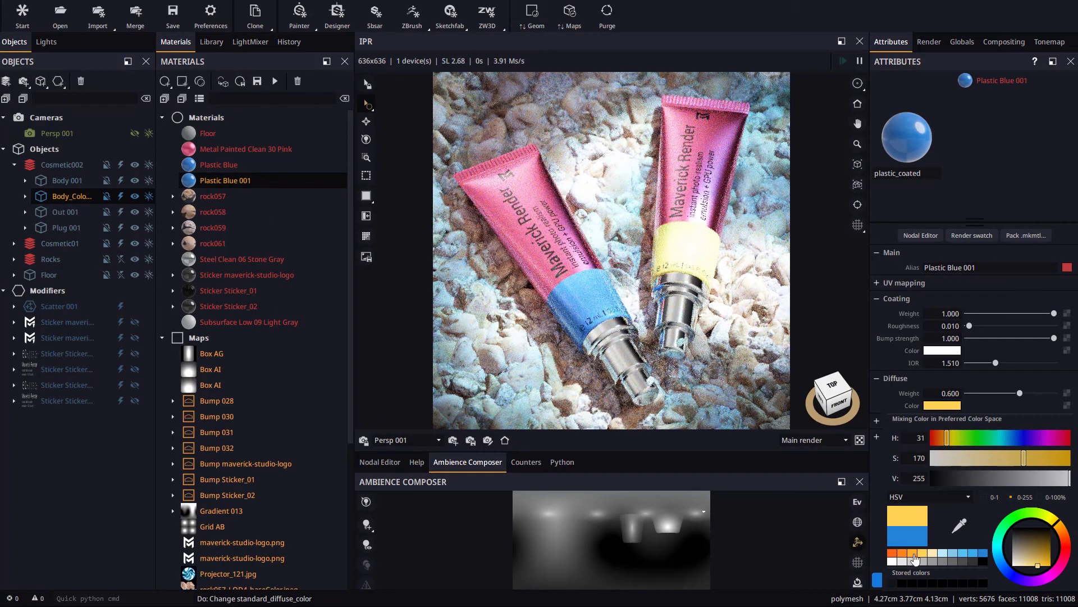
{"action": "left_click", "coordinate": [905, 555]}
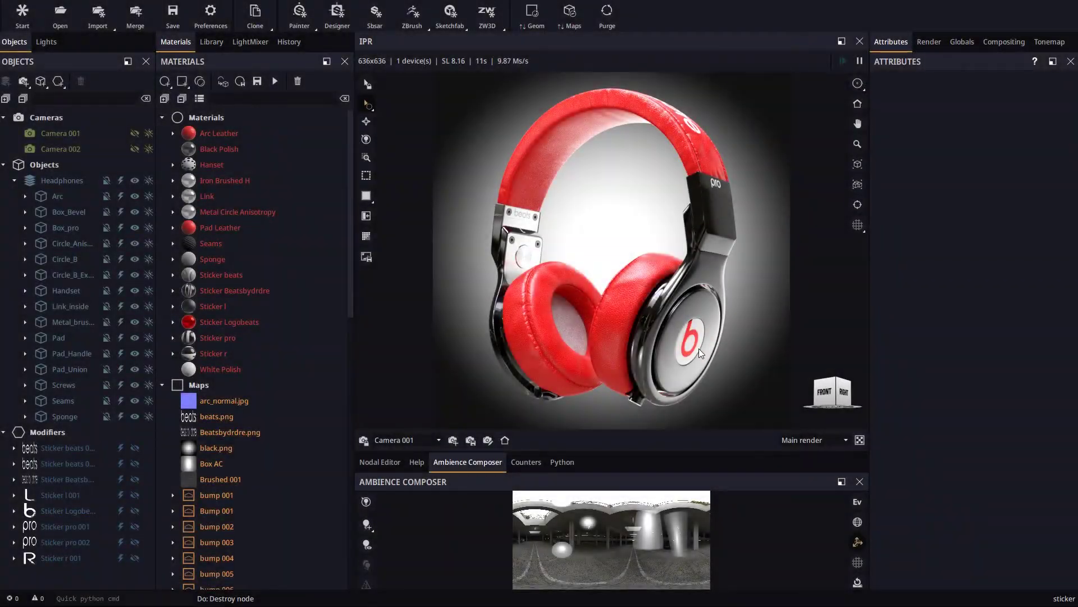
Step: Clone the Sticker Logobeats sticker from the headphones' ear cup without its dependencies
{"action": "scroll", "coordinate": [699, 349], "scroll_direction": "up", "scroll_amount": 4}
{"action": "middle_click_drag", "start_coordinate": [699, 348], "coordinate": [658, 256]}
{"action": "left_click", "coordinate": [646, 268]}
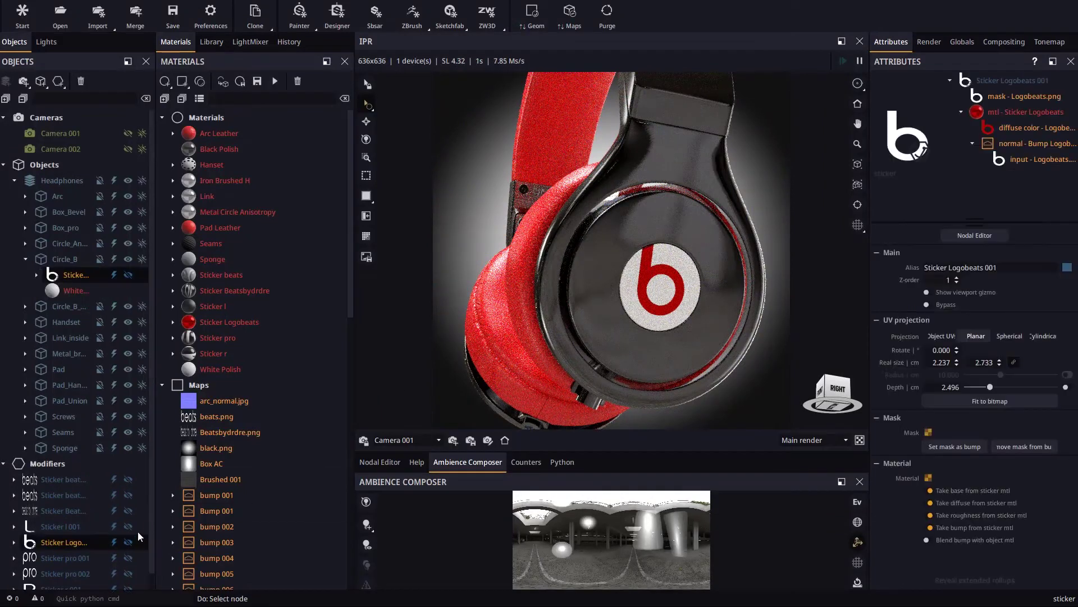
{"action": "scroll", "coordinate": [93, 473], "scroll_direction": "down", "scroll_amount": 1}
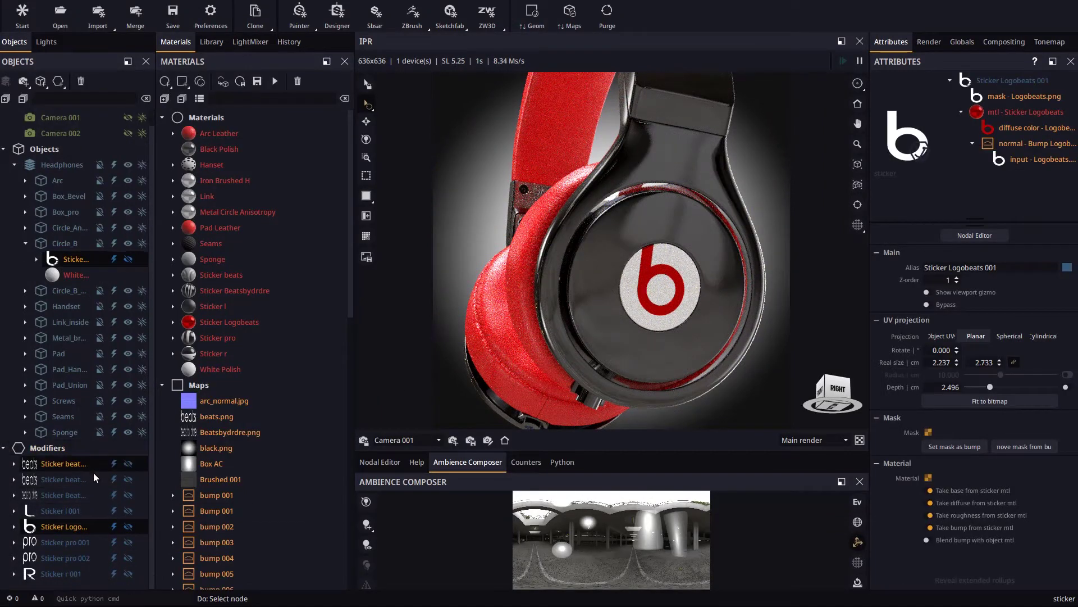
{"action": "right_click", "coordinate": [52, 527]}
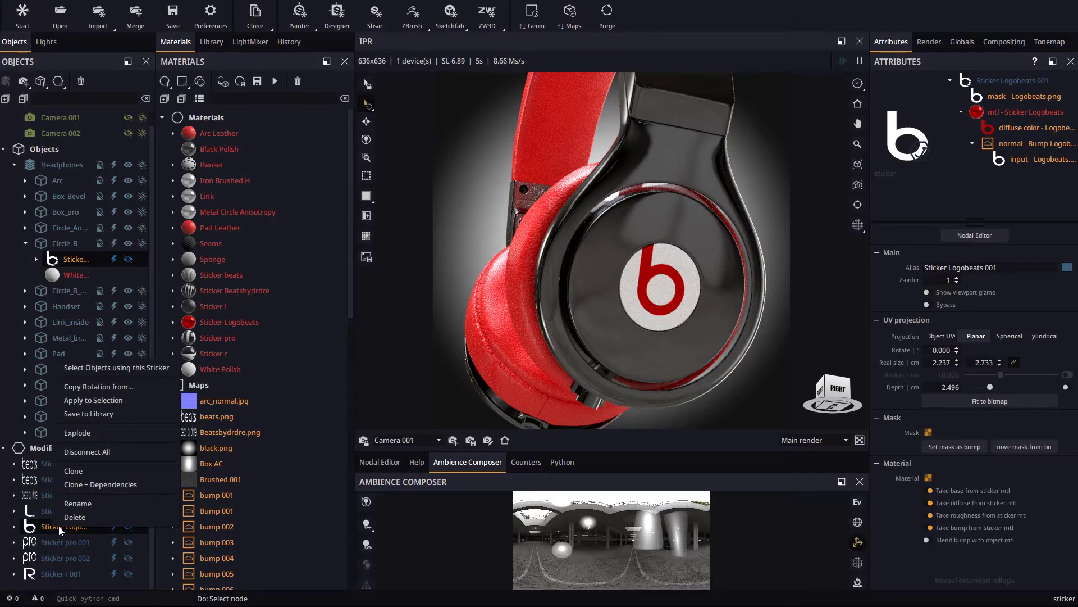
{"action": "left_click", "coordinate": [73, 471]}
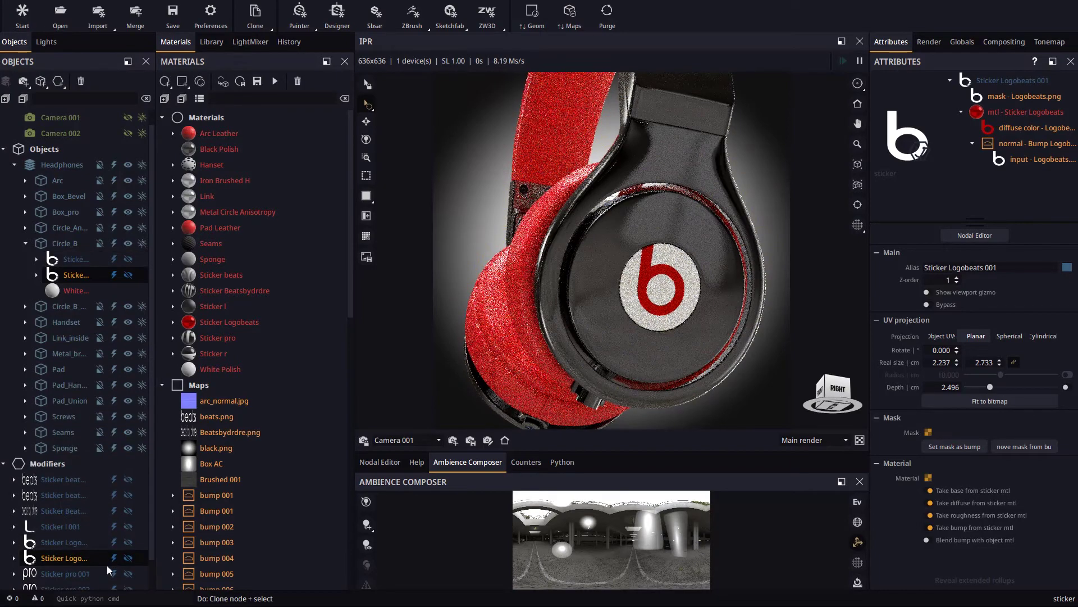
Step: Place the cloned logo sticker on the white disc of the opposite, left ear cup
{"action": "left_click", "coordinate": [63, 557]}
{"action": "middle_click_drag", "start_coordinate": [523, 298], "coordinate": [606, 309]}
{"action": "left_click_drag", "start_coordinate": [606, 309], "coordinate": [578, 301]}
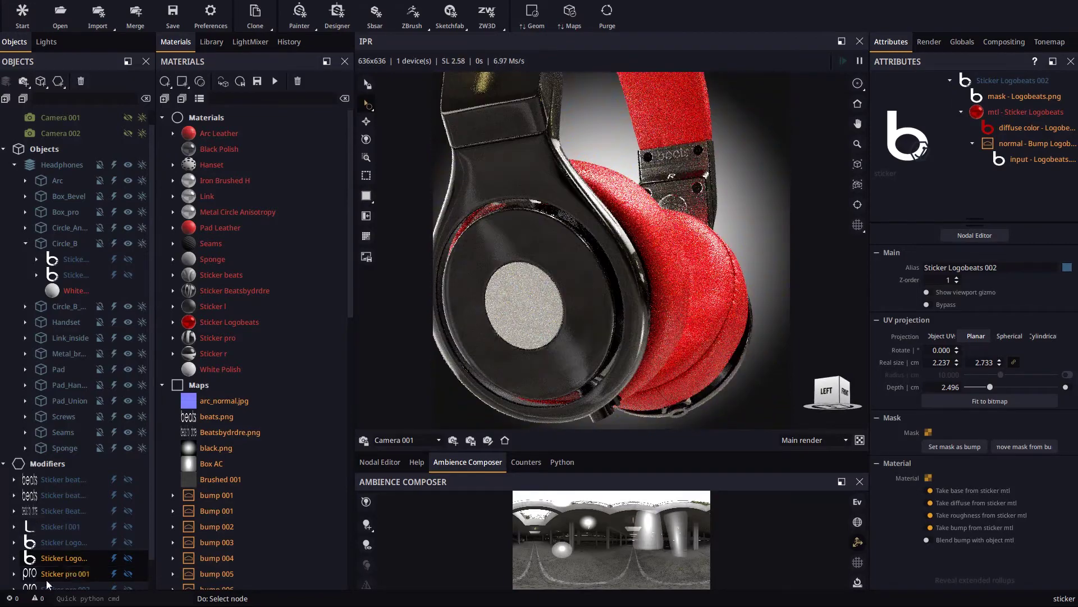
{"action": "left_click_drag", "start_coordinate": [61, 558], "coordinate": [524, 304]}
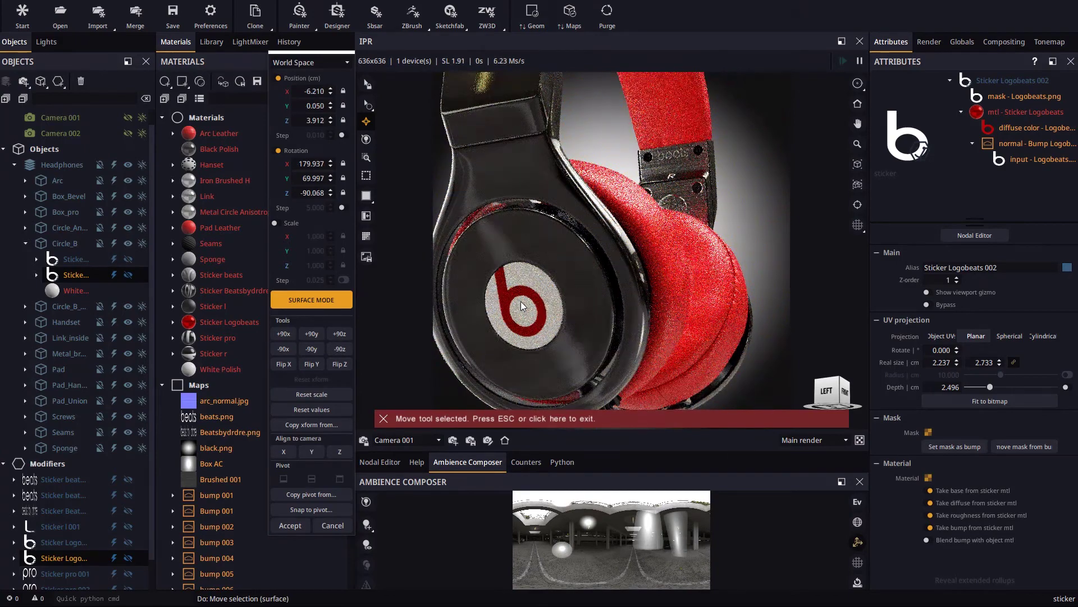
{"action": "left_click", "coordinate": [289, 525]}
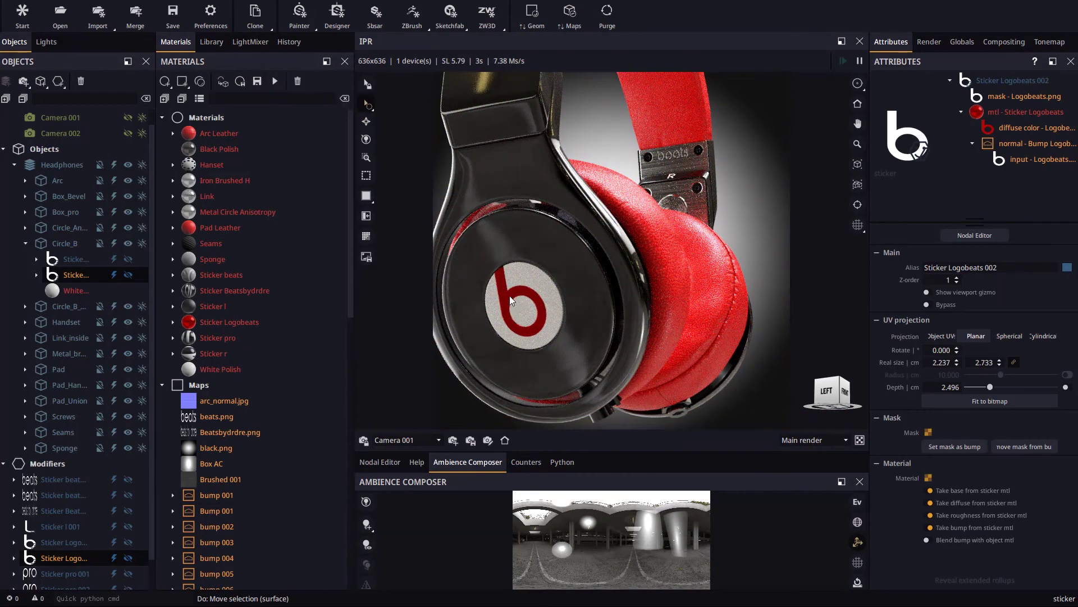
Step: Disconnect the color map from the shared Sticker Logobeats material and set its diffuse color to a preset orange
{"action": "left_click", "coordinate": [1026, 112]}
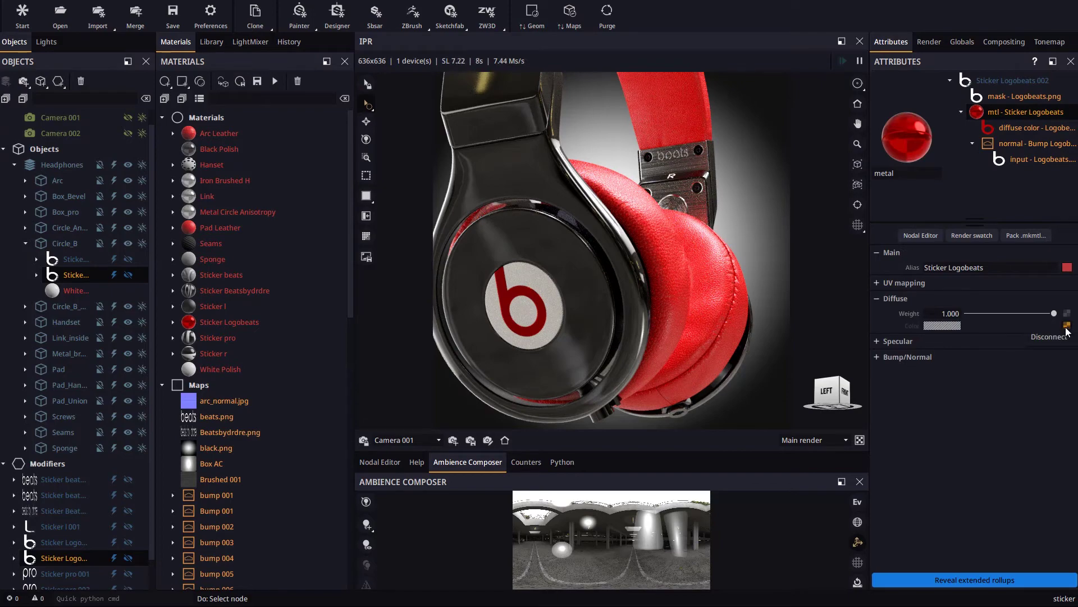
{"action": "left_click", "coordinate": [1057, 340]}
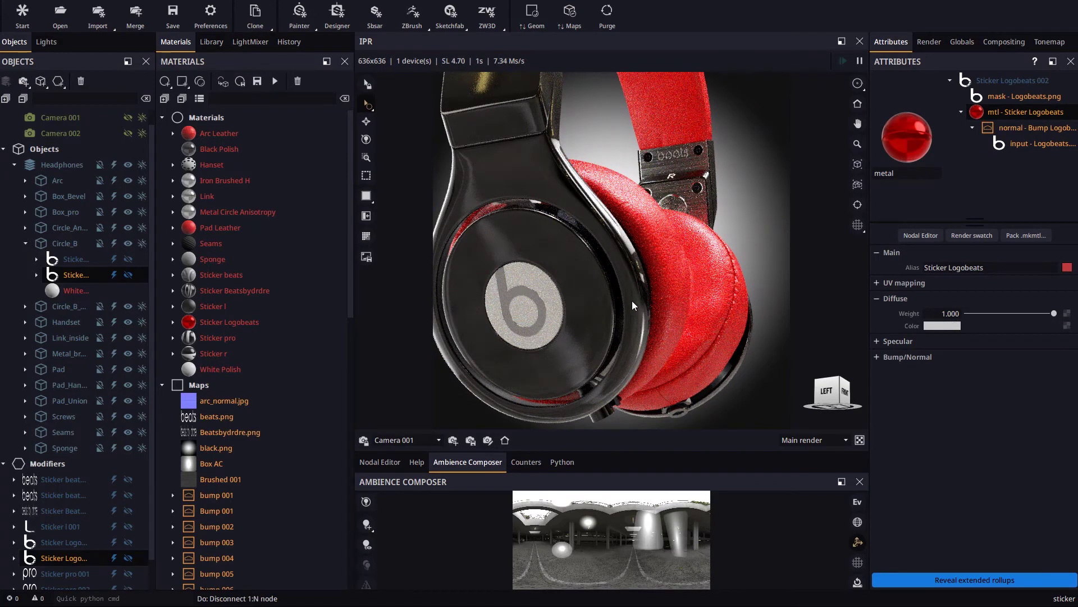
{"action": "scroll", "coordinate": [632, 305], "scroll_direction": "down", "scroll_amount": 4}
{"action": "left_click_drag", "start_coordinate": [649, 305], "coordinate": [512, 304], "text": "alt"}
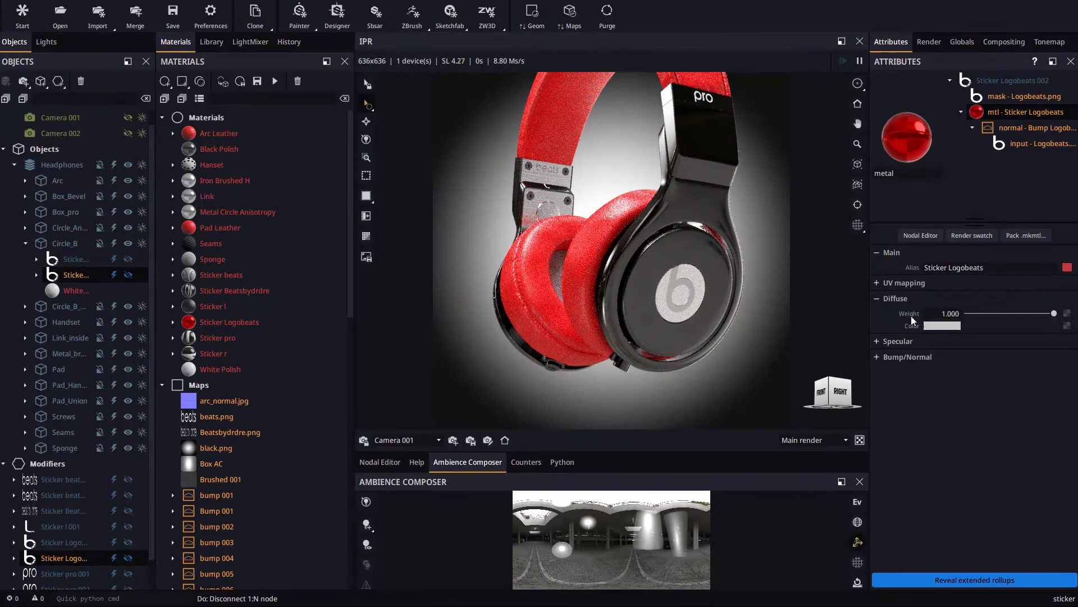
{"action": "left_click", "coordinate": [935, 326]}
{"action": "left_click", "coordinate": [917, 478]}
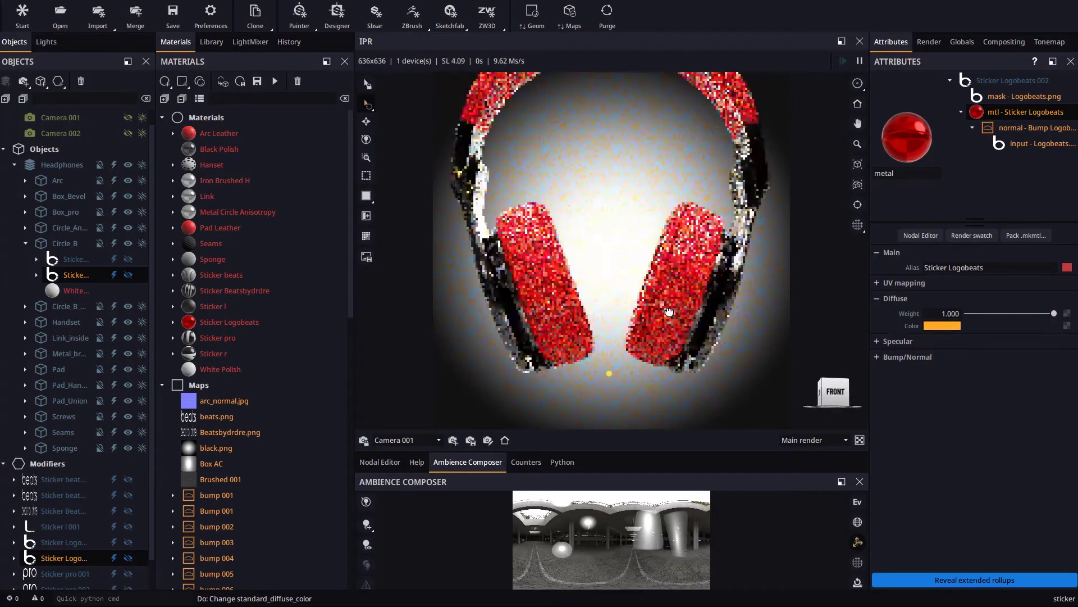
{"action": "left_click_drag", "start_coordinate": [668, 312], "coordinate": [712, 314]}
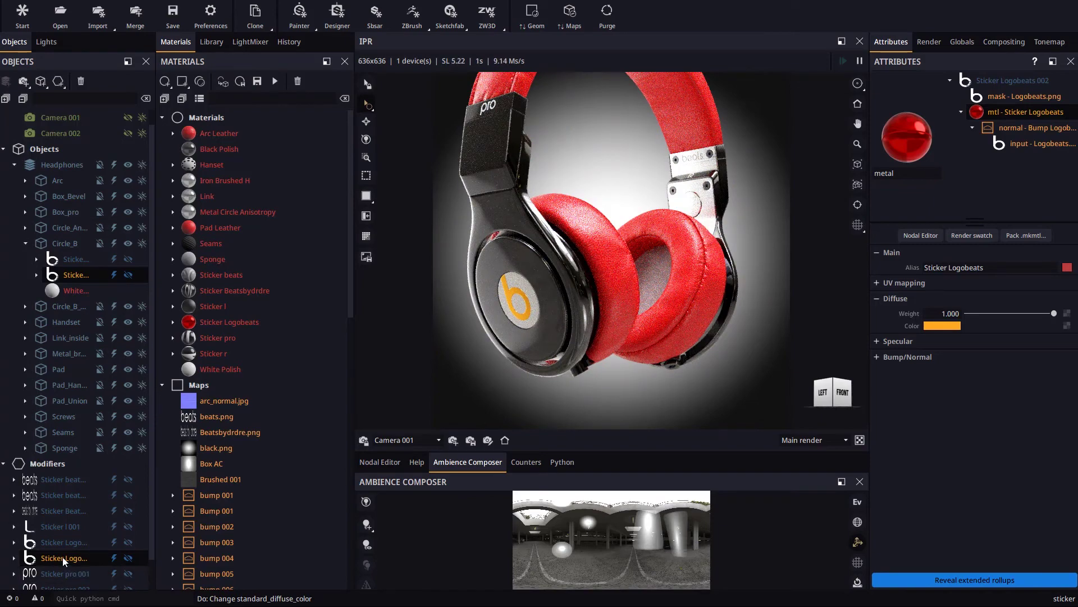
Step: Delete the cloned logo sticker from the left ear cup
{"action": "left_click", "coordinate": [63, 557]}
{"action": "left_click", "coordinate": [82, 85]}
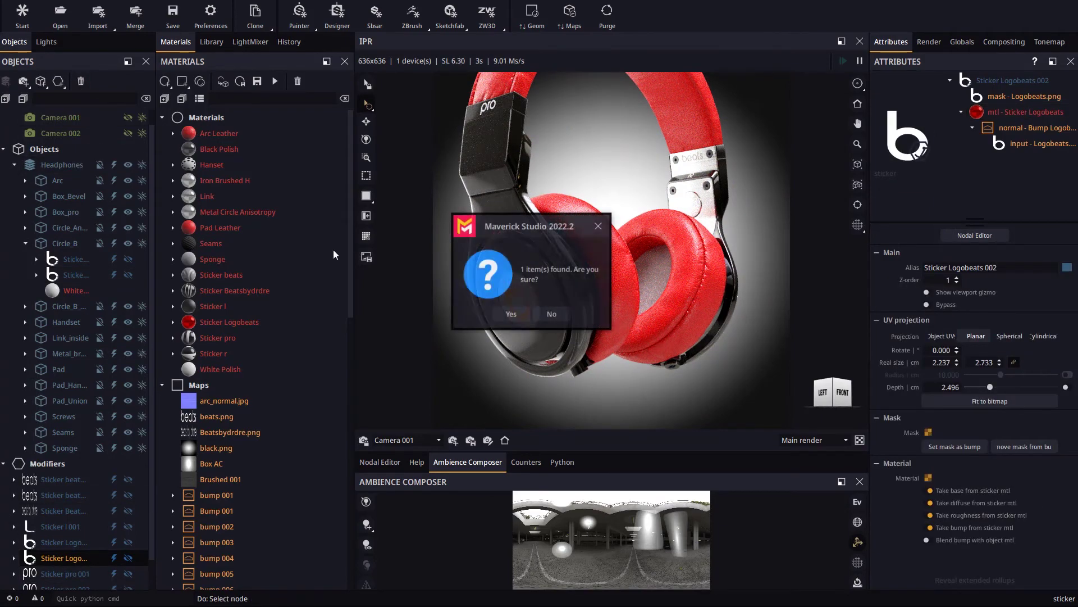
{"action": "left_click", "coordinate": [510, 308]}
Step: Clone the remaining Sticker Logobeats 001 sticker together with its dependencies
{"action": "left_click_drag", "start_coordinate": [646, 337], "coordinate": [521, 331]}
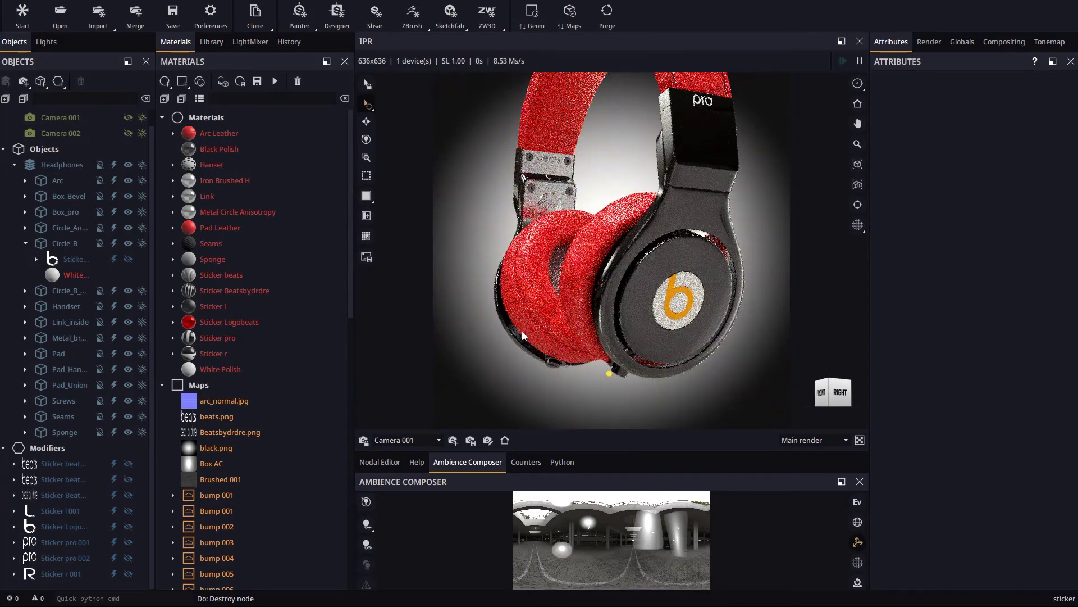
{"action": "left_click", "coordinate": [63, 527]}
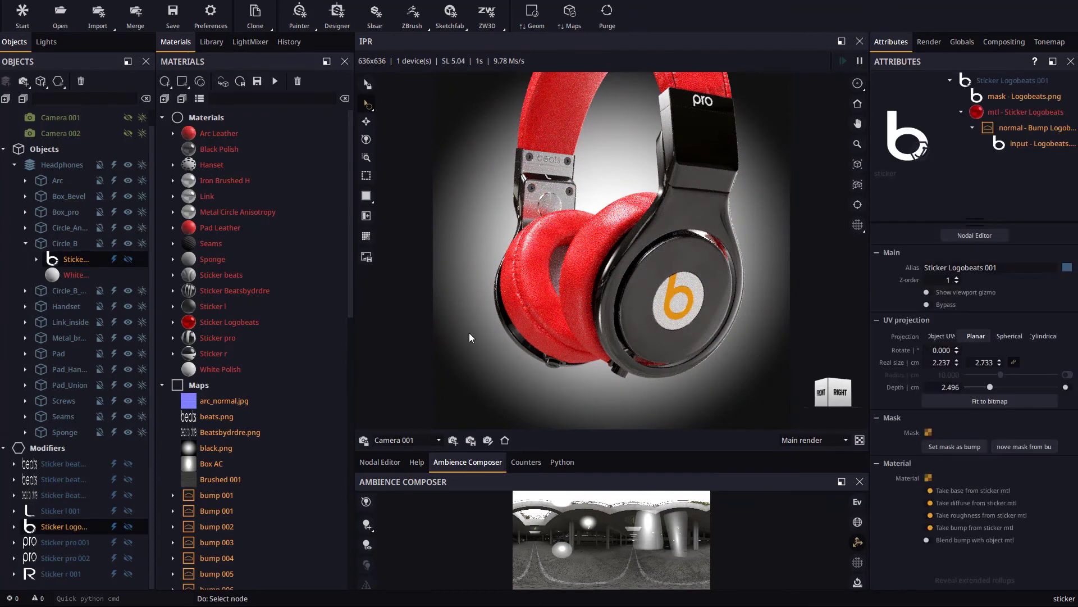
{"action": "right_click", "coordinate": [58, 526]}
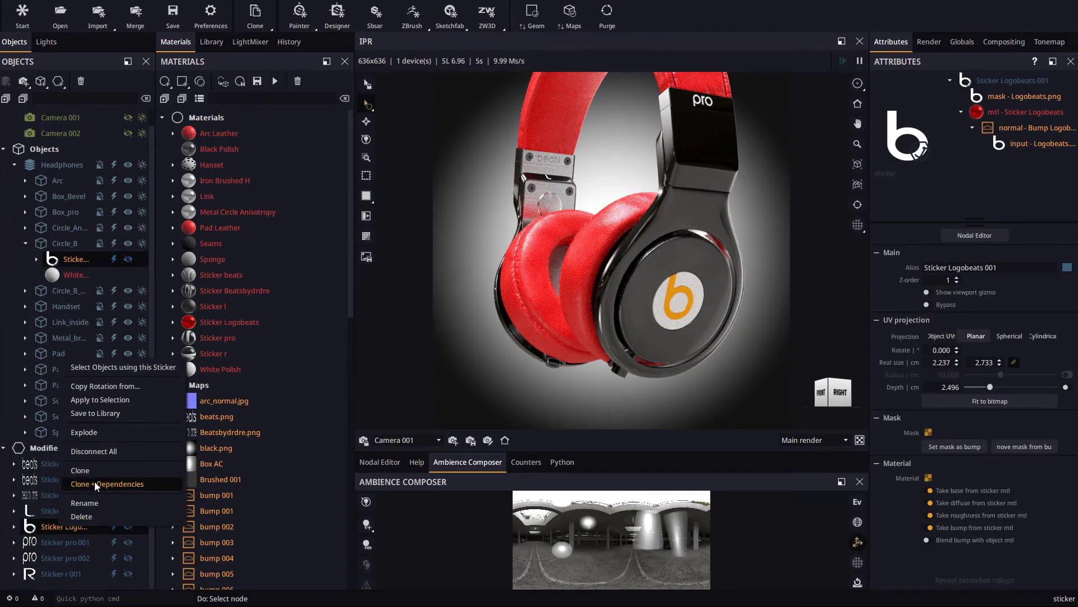
{"action": "left_click", "coordinate": [95, 481]}
Step: Place the new independent logo sticker on the white disc of the left ear cup
{"action": "left_click_drag", "start_coordinate": [520, 297], "coordinate": [667, 310]}
{"action": "left_click", "coordinate": [61, 542]}
{"action": "left_click_drag", "start_coordinate": [61, 542], "coordinate": [546, 325]}
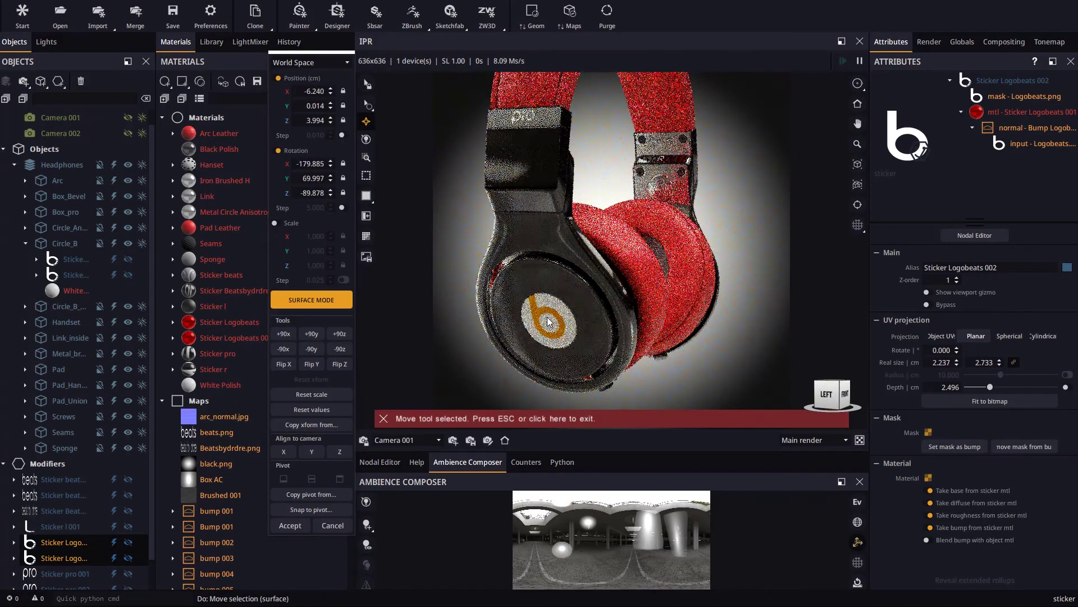
{"action": "key", "text": "Escape"}
Step: Set the diffuse color of the left ear cup's logo sticker material to a preset light blue
{"action": "left_click_drag", "start_coordinate": [487, 369], "coordinate": [533, 296]}
{"action": "left_click", "coordinate": [558, 293]}
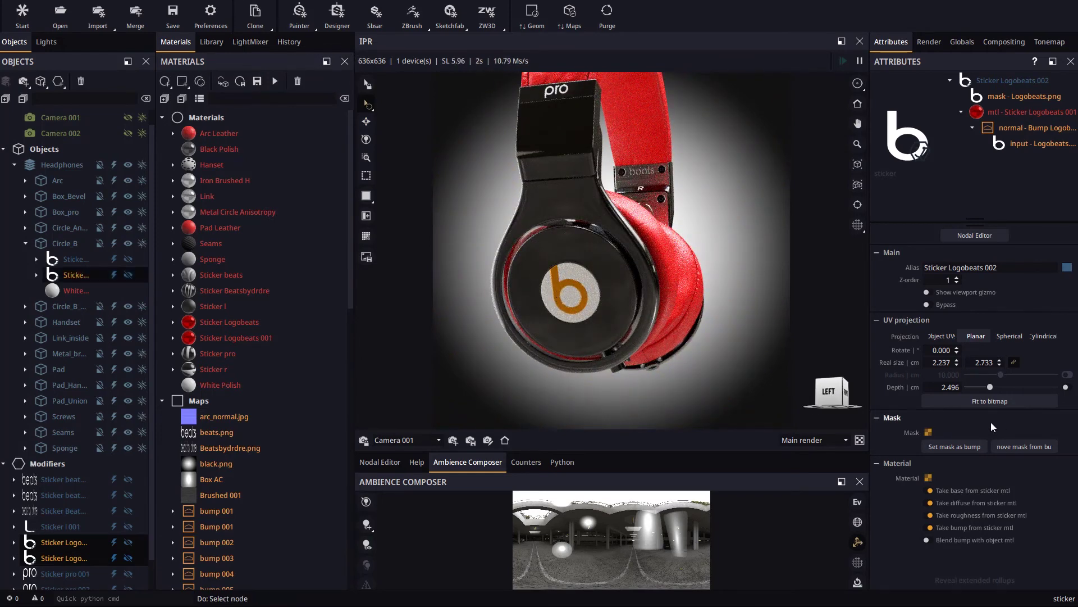
{"action": "left_click", "coordinate": [985, 115]}
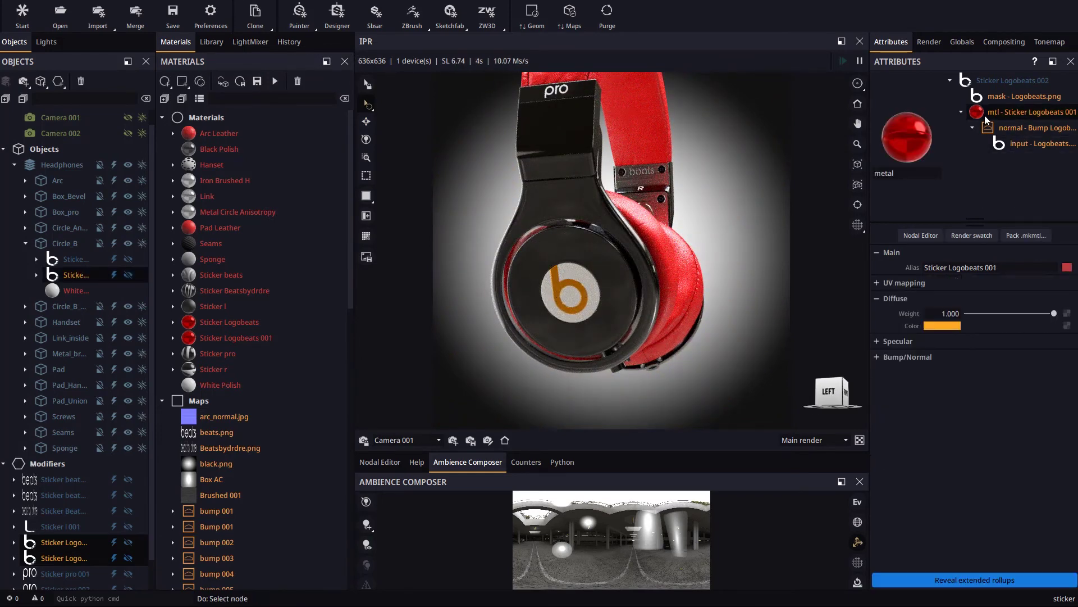
{"action": "left_click", "coordinate": [946, 326]}
{"action": "left_click", "coordinate": [975, 475]}
Step: Inspect the logo colors on both ear cups and return Camera 001 to its home view
{"action": "left_click_drag", "start_coordinate": [650, 306], "coordinate": [550, 302]}
{"action": "left_click_drag", "start_coordinate": [615, 312], "coordinate": [551, 314]}
{"action": "middle_click_drag", "start_coordinate": [589, 292], "coordinate": [587, 318]}
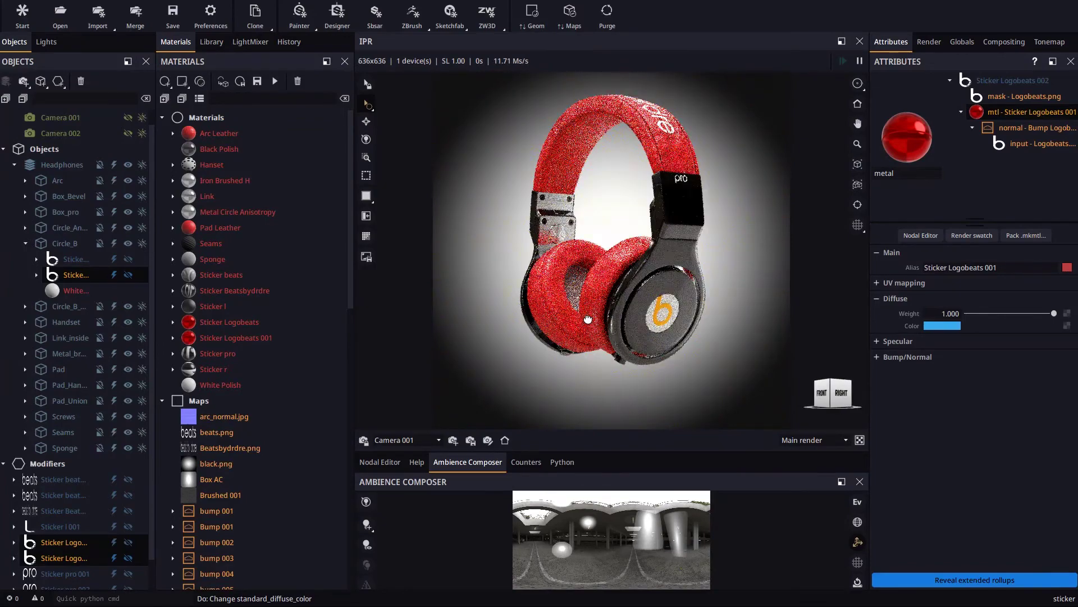
{"action": "left_click", "coordinate": [506, 443]}
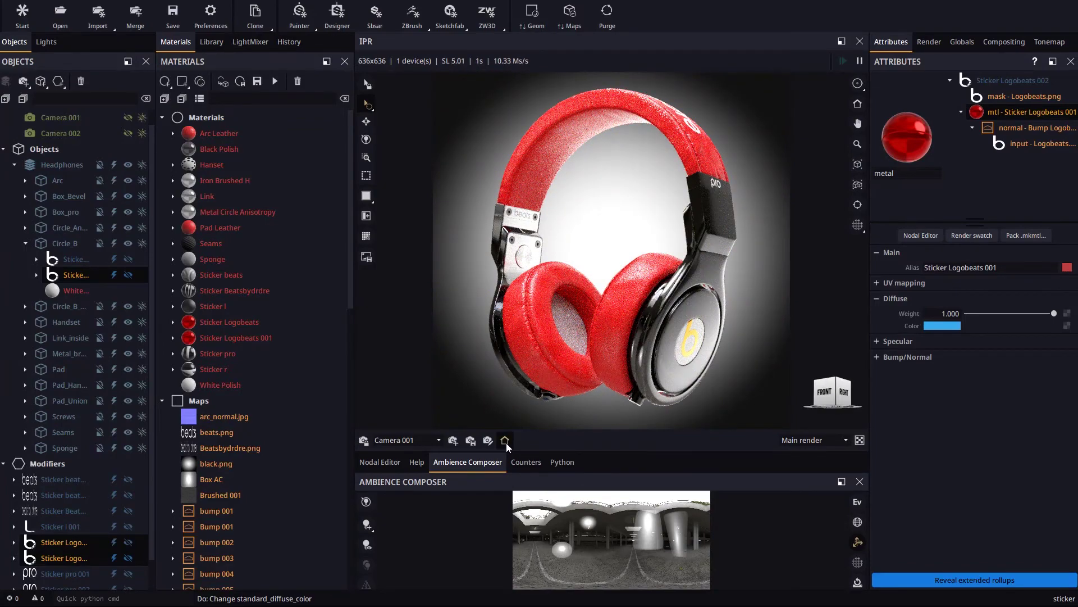